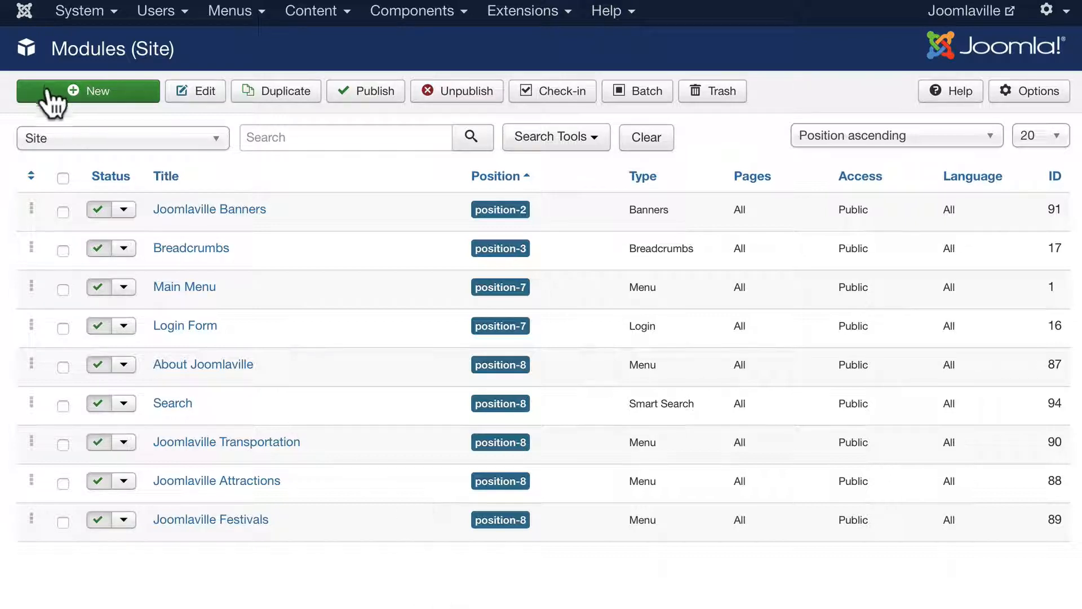
- Start a new site module and browse the module types from Articles - Archived to Wrapper
click(85, 92)
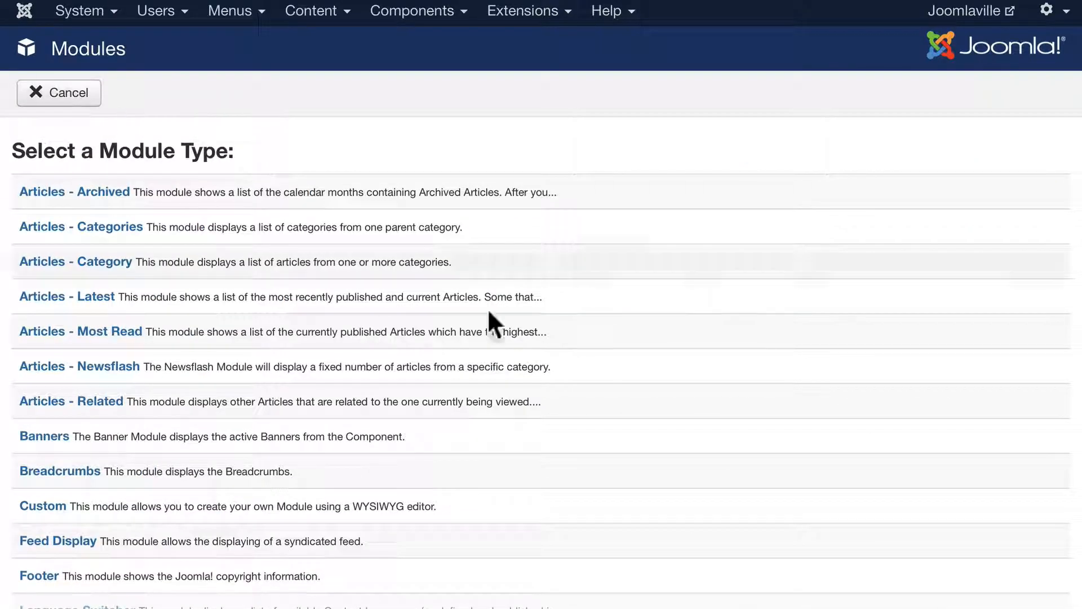
scroll(587, 338, down, 1)
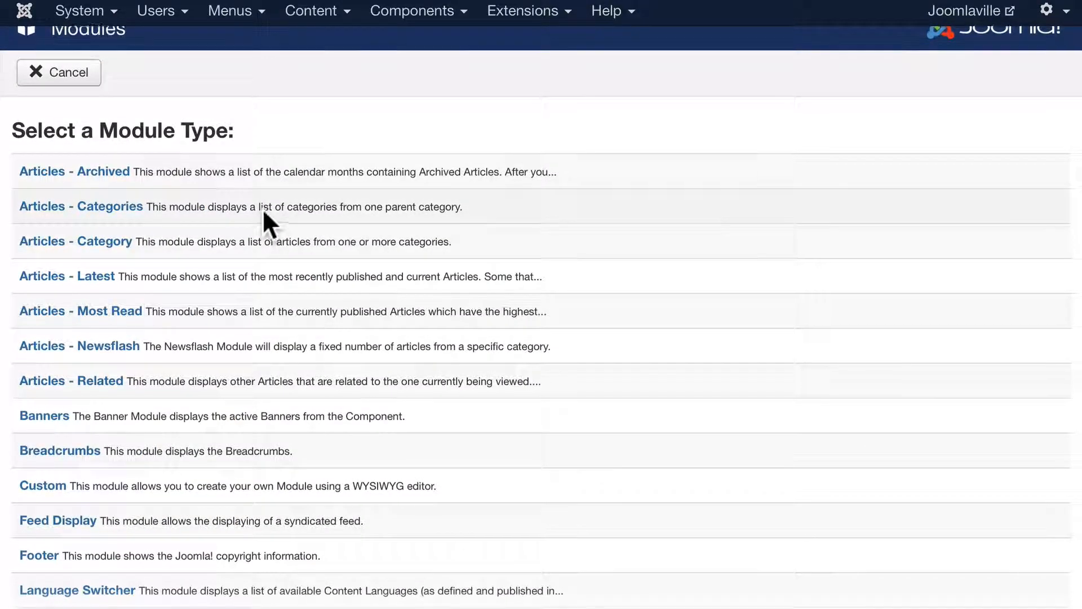
scroll(184, 185, down, 1)
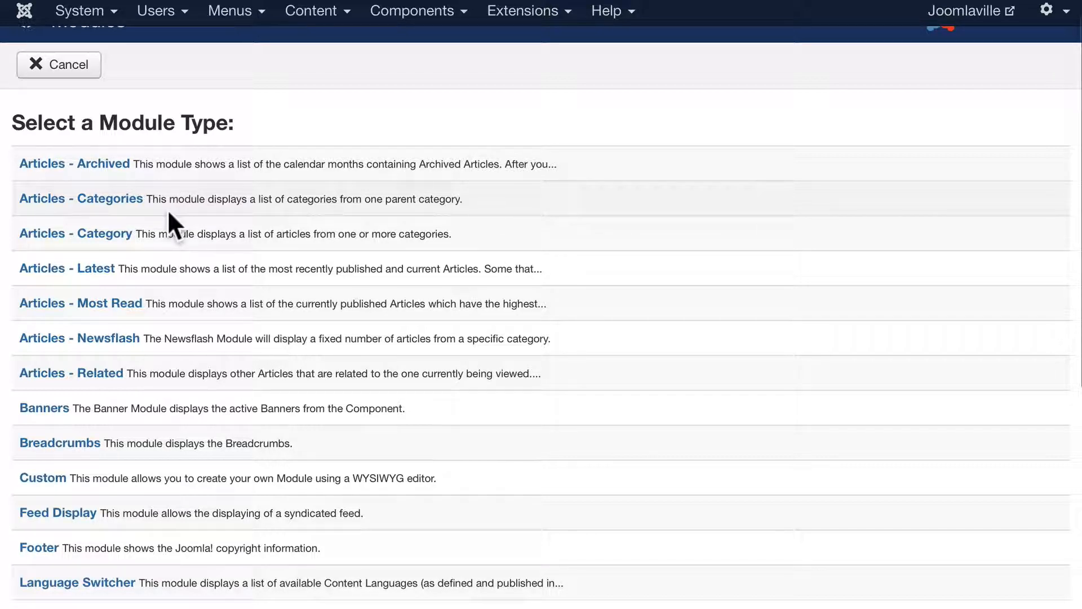
mouse_move(167, 234)
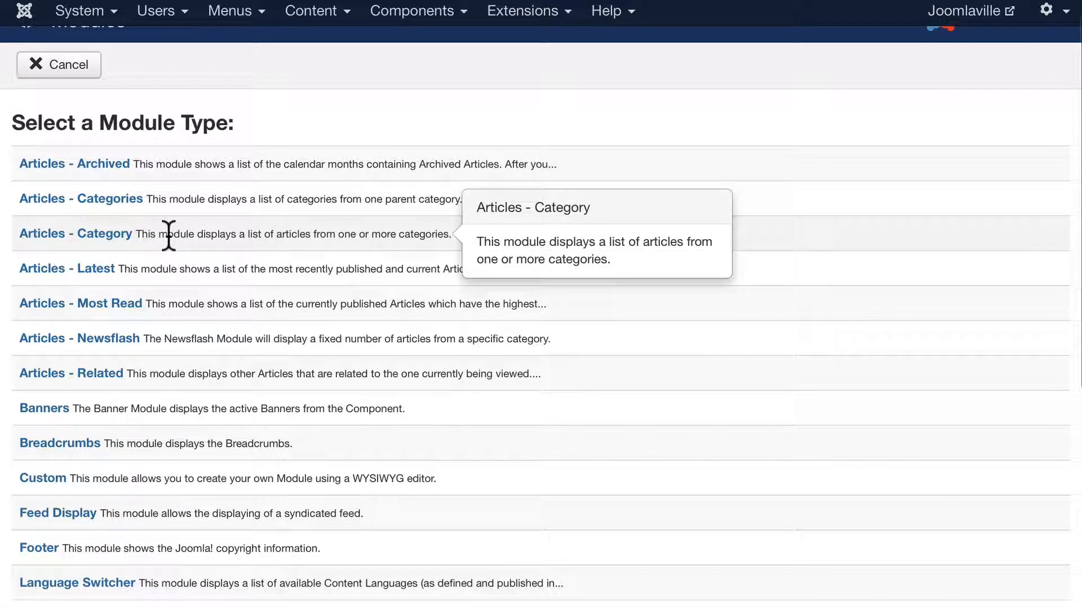
scroll(169, 248, down, 1)
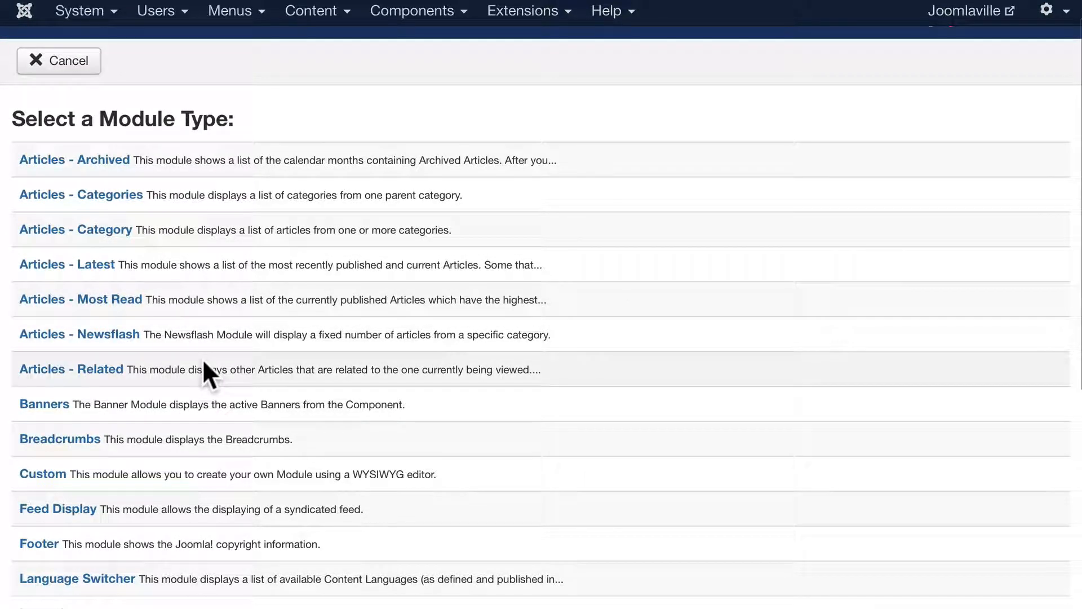
scroll(203, 363, down, 5)
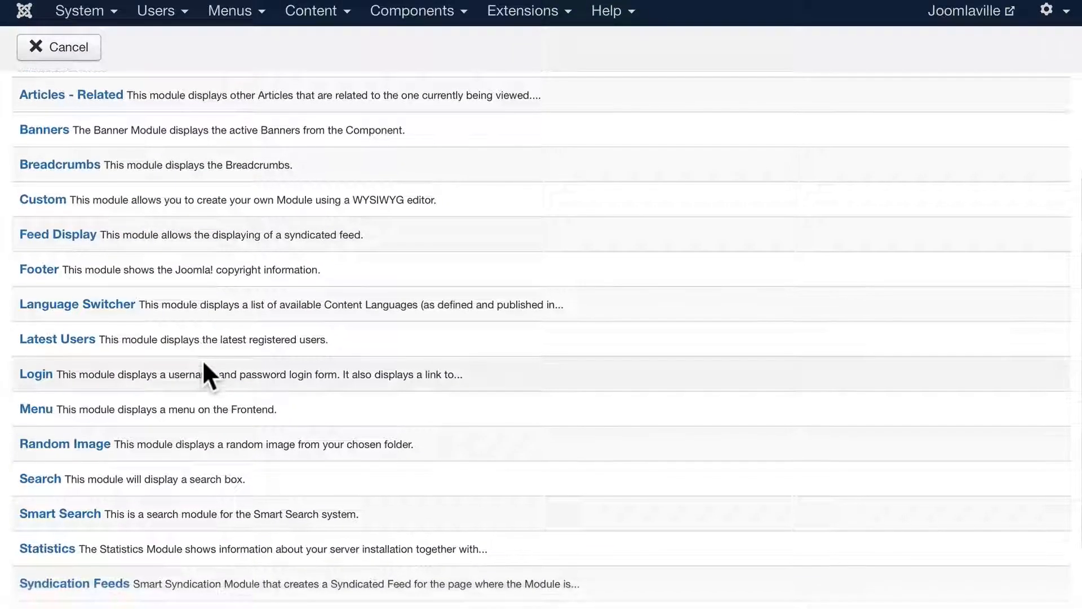
scroll(204, 364, down, 3)
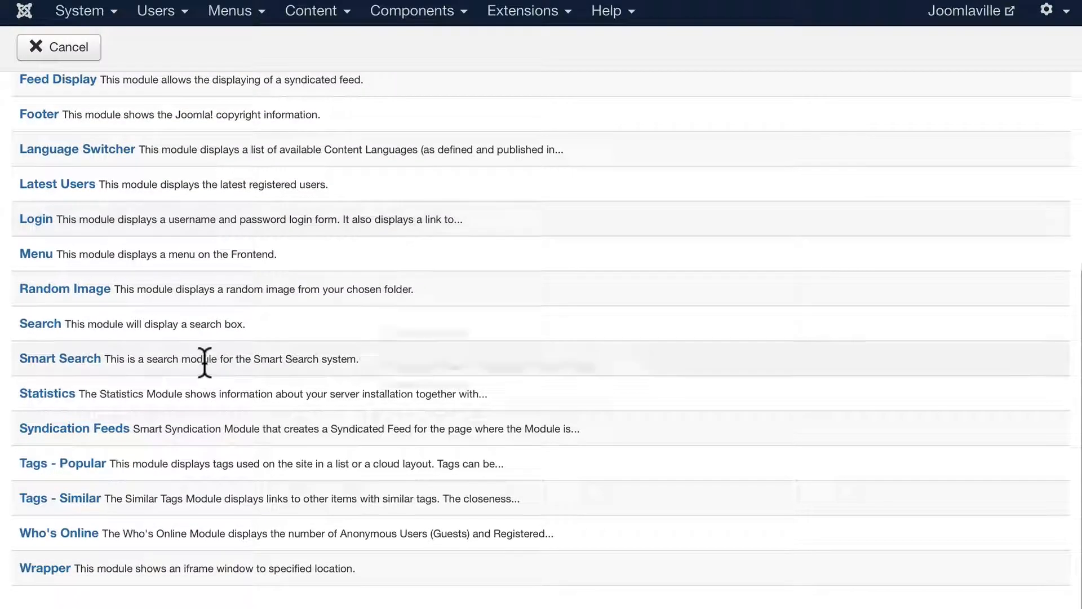
mouse_move(204, 362)
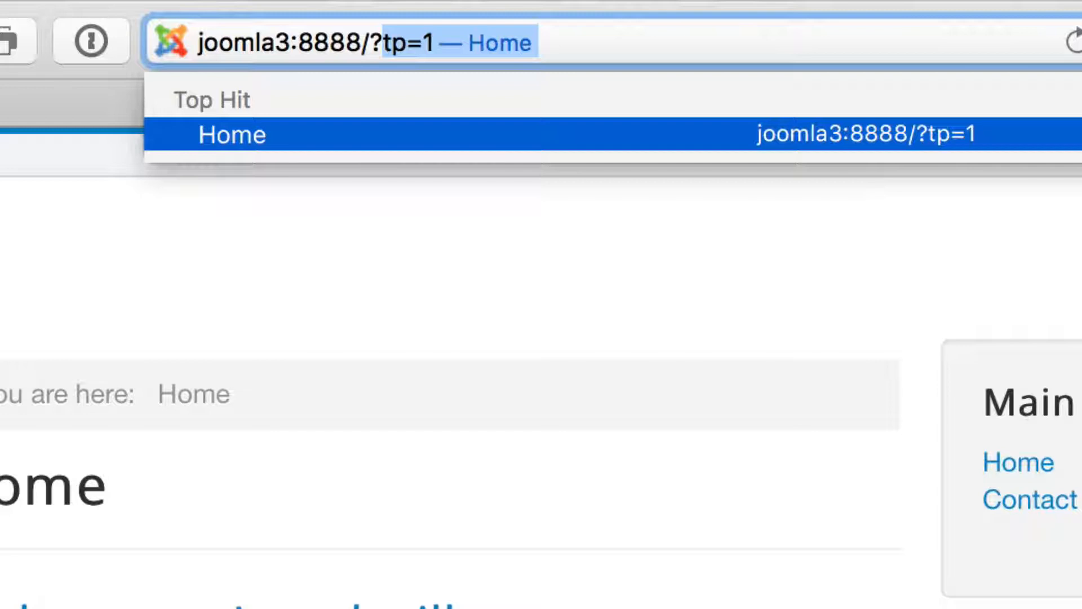
- Load the Home page with ?tp=1 and scroll through its outlined module positions
key(Return)
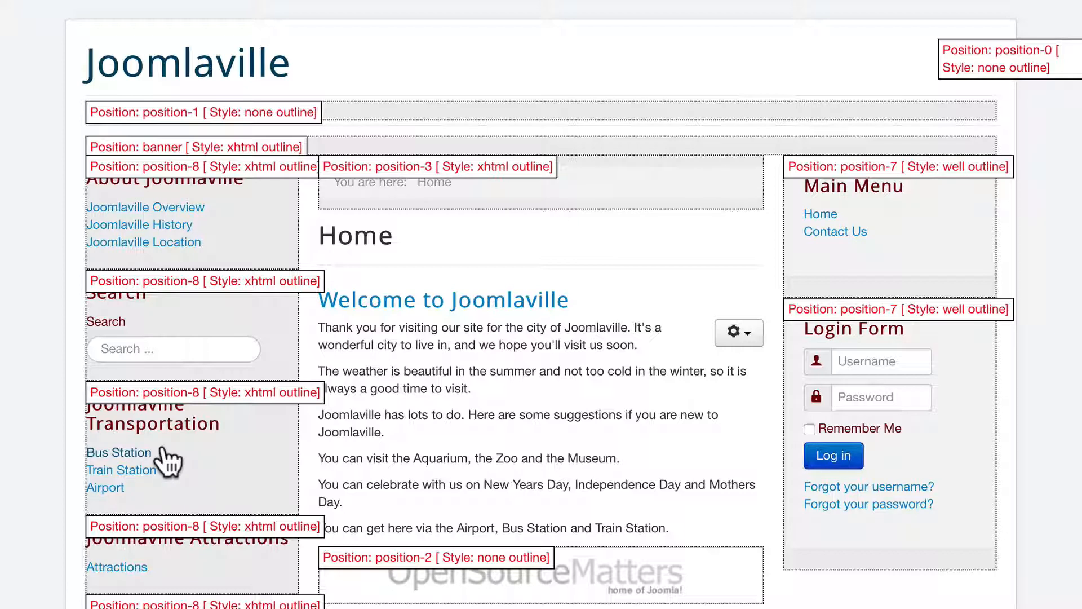
scroll(168, 461, down, 5)
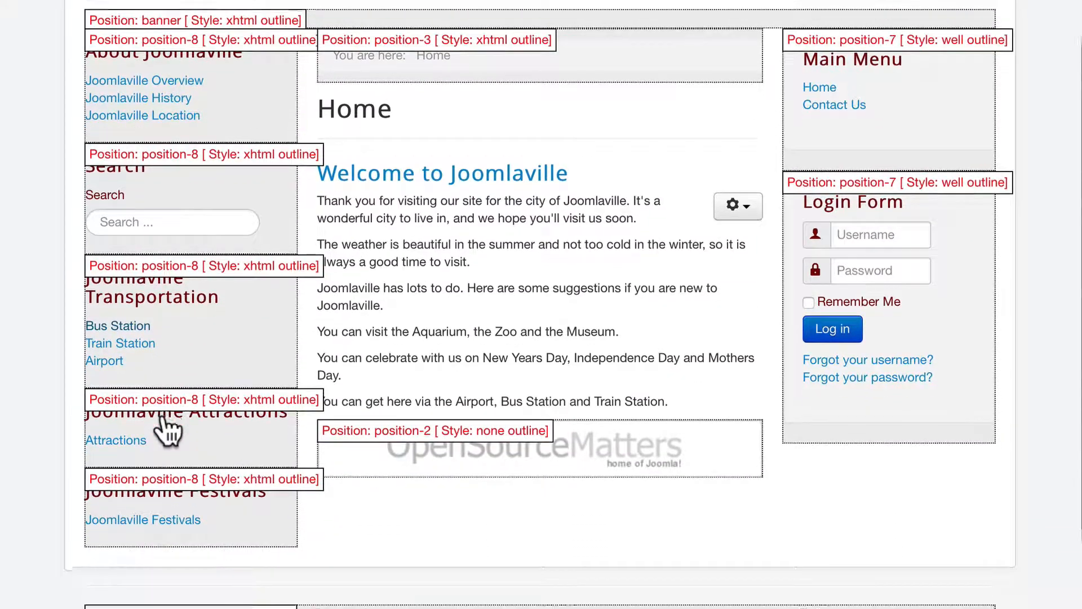
scroll(168, 430, down, 2)
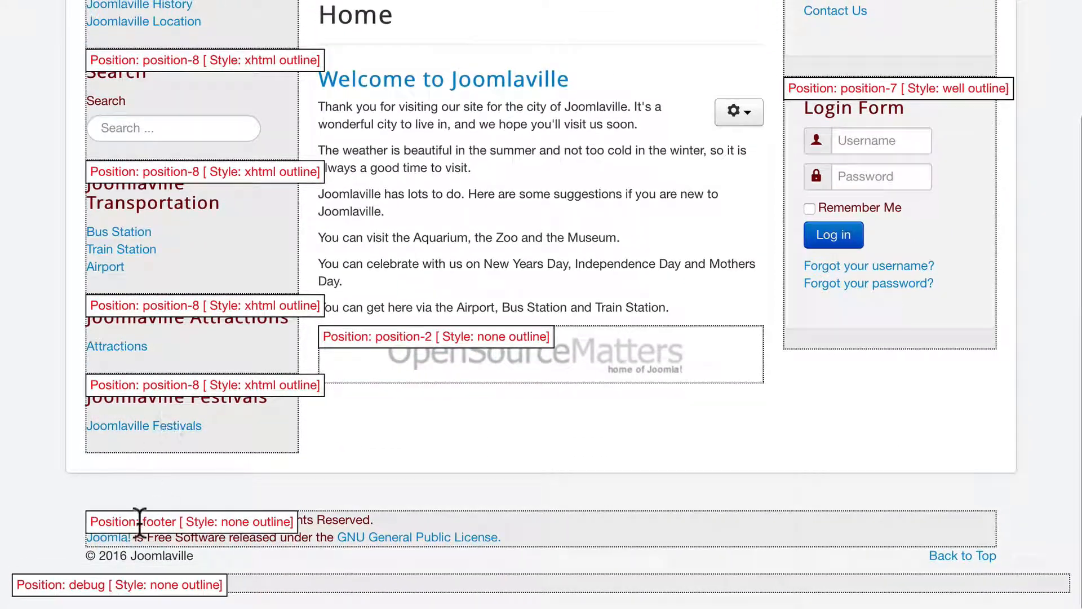
scroll(428, 586, up, 1)
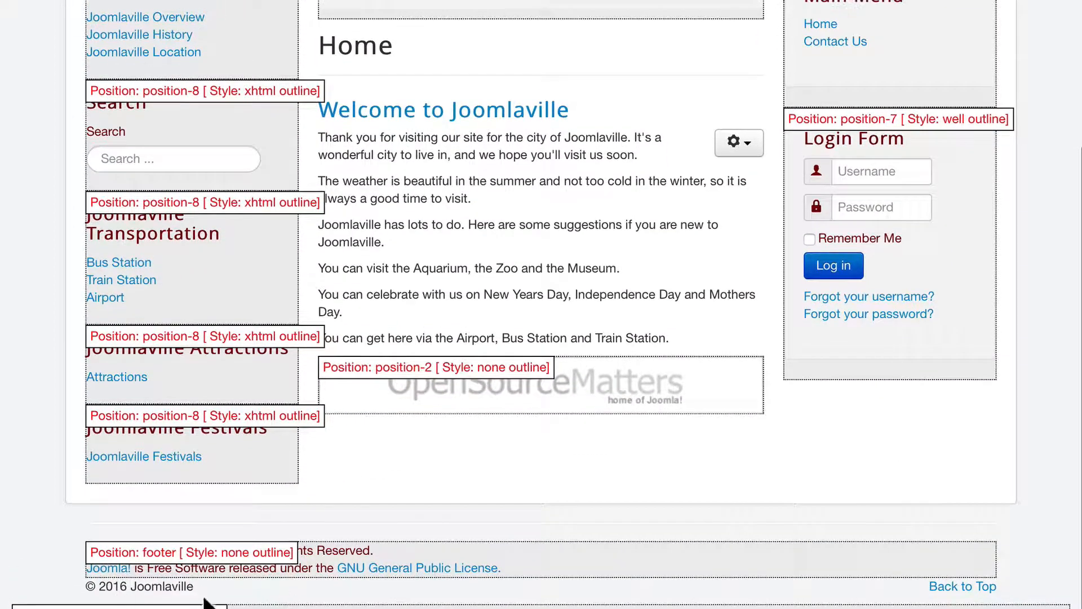
scroll(408, 494, up, 6)
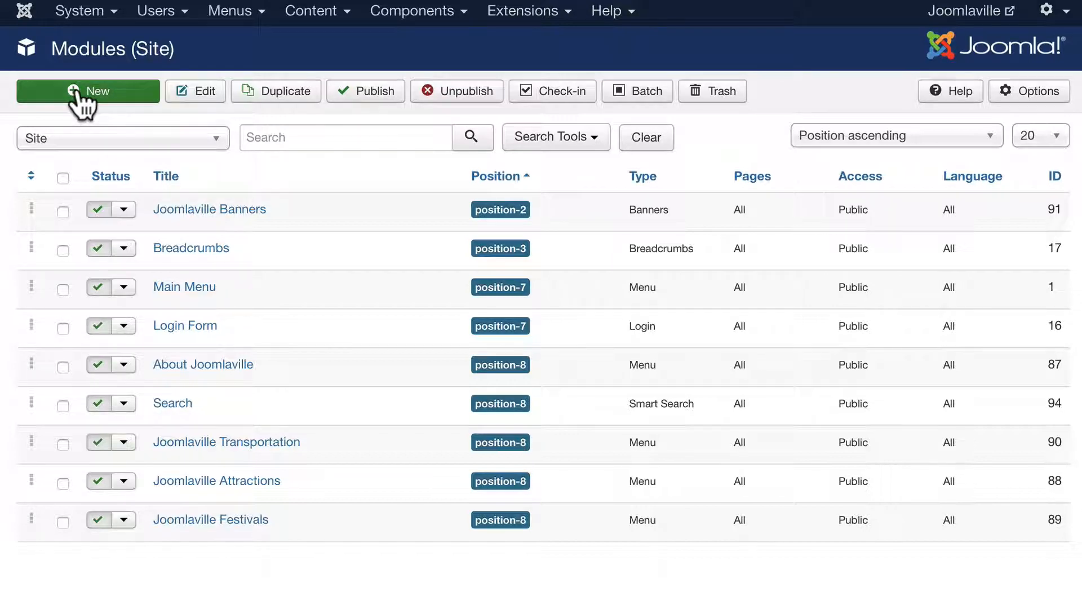
- Create an Articles - Latest module titled 'Latest Articles' with Featured Articles set to Hide
click(81, 99)
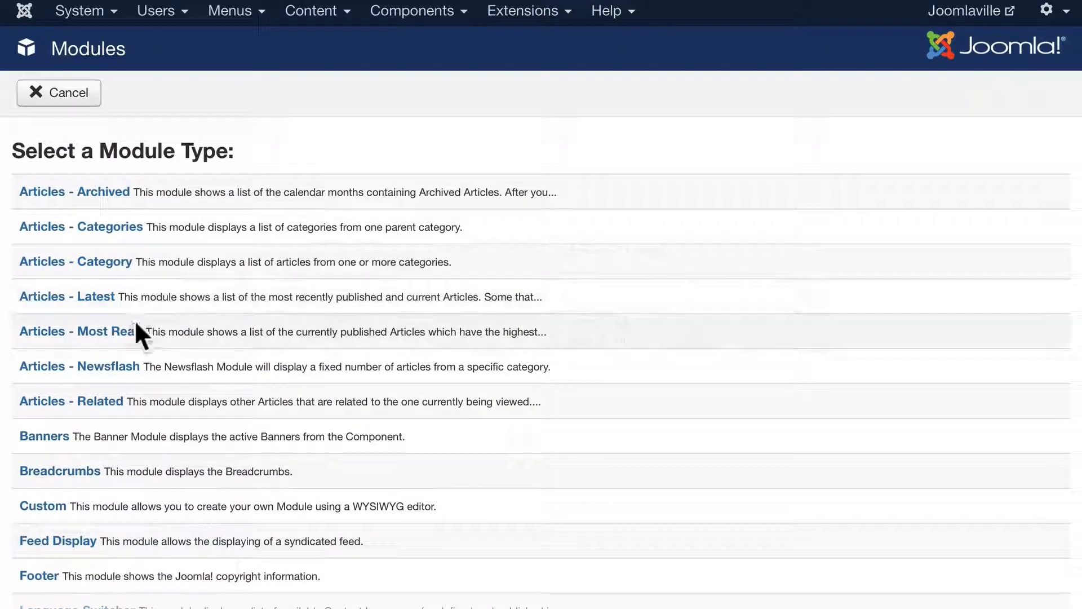
click(95, 298)
click(110, 149)
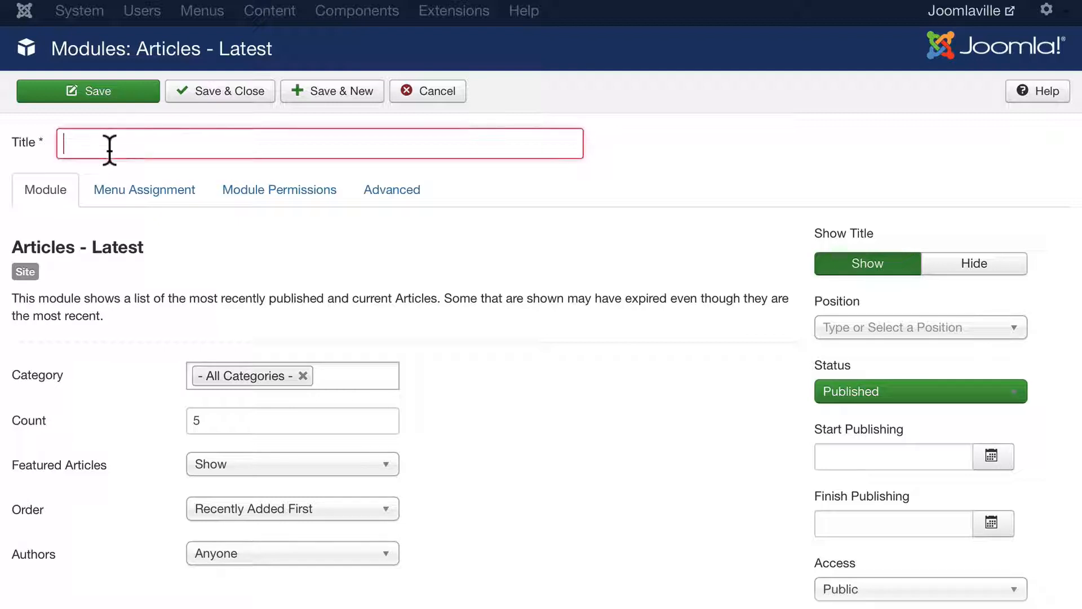
text(Latest Articles)
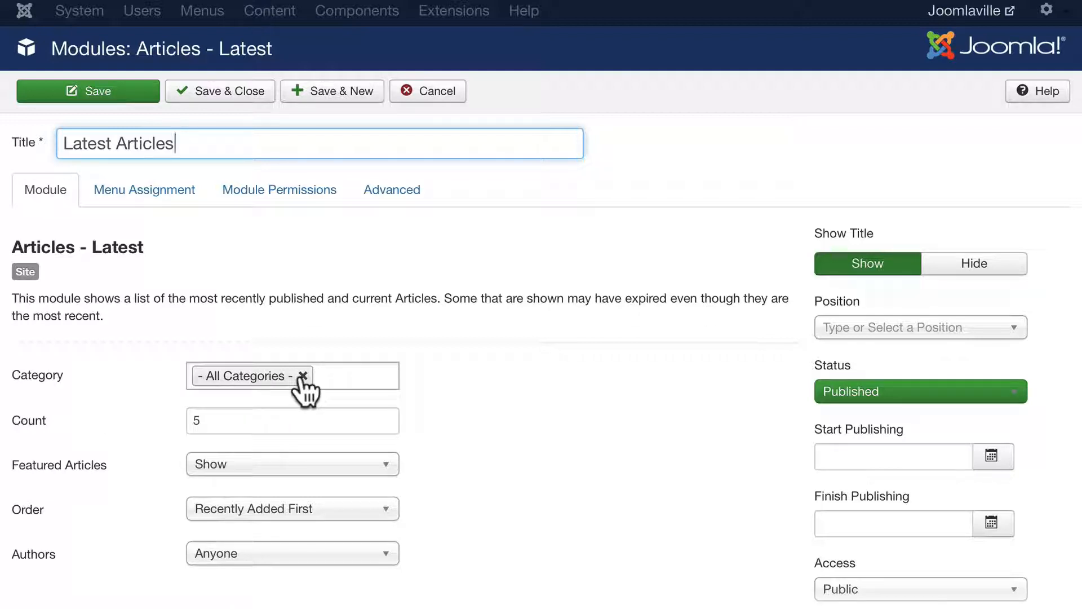
scroll(503, 383, down, 3)
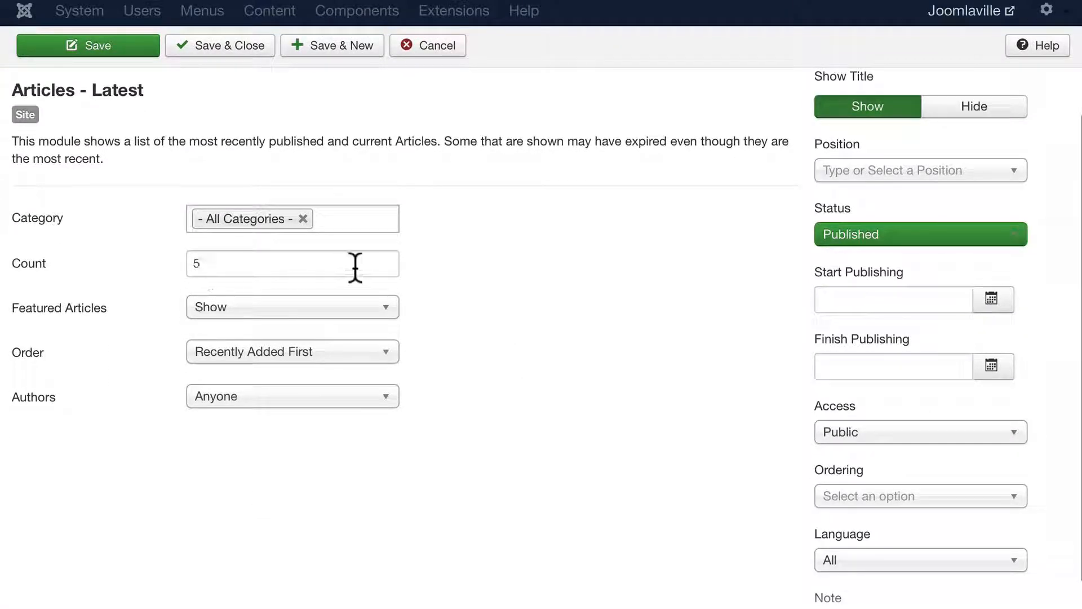
click(303, 316)
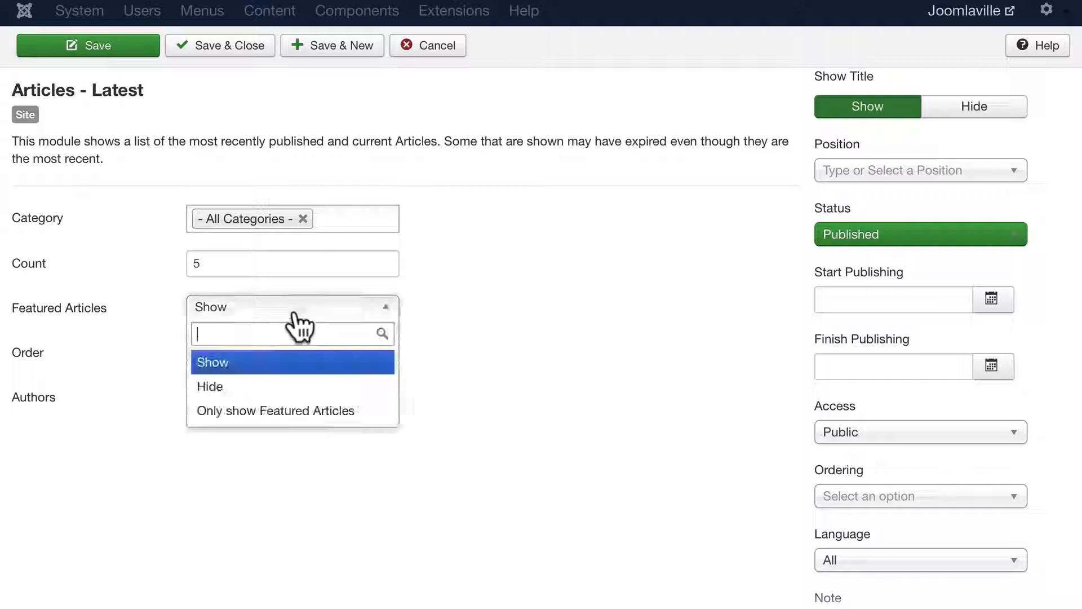
click(243, 389)
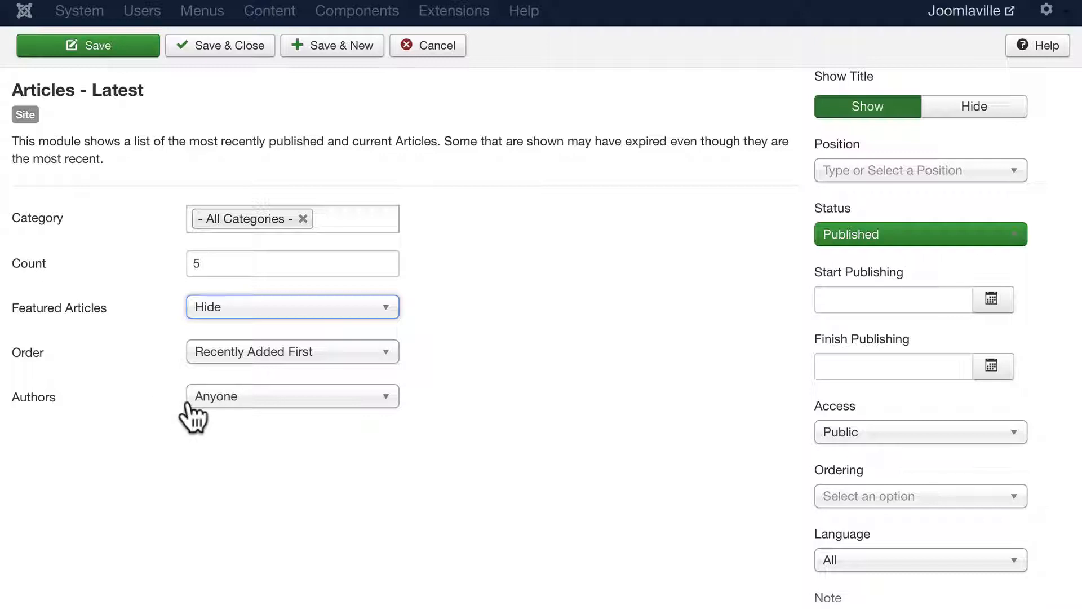
- Put the module in Right [position-7], save it, and view the Home page
scroll(757, 313, up, 3)
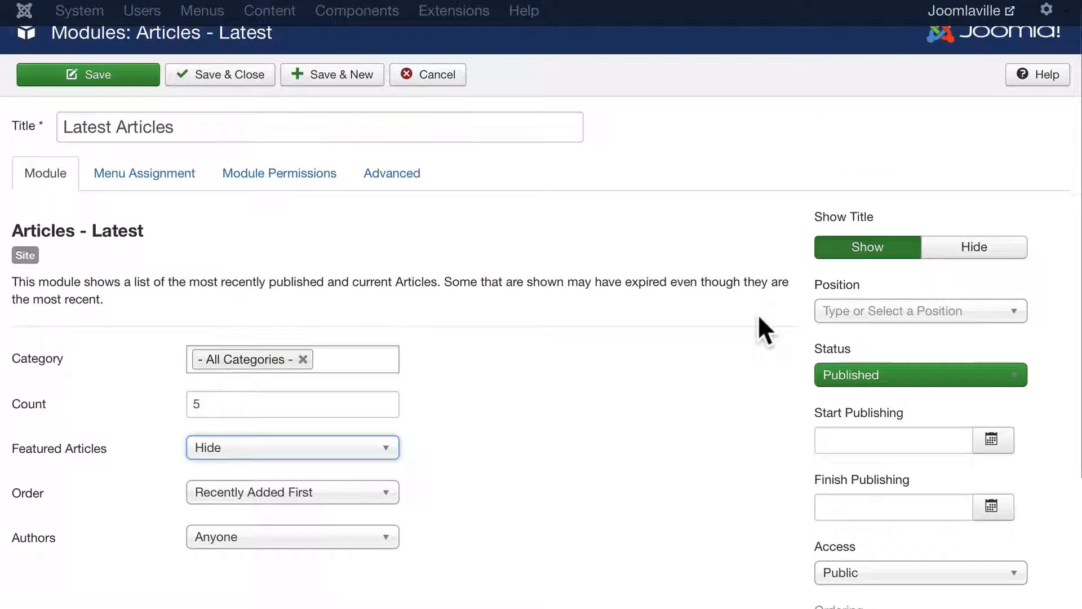
scroll(857, 261, up, 1)
click(845, 311)
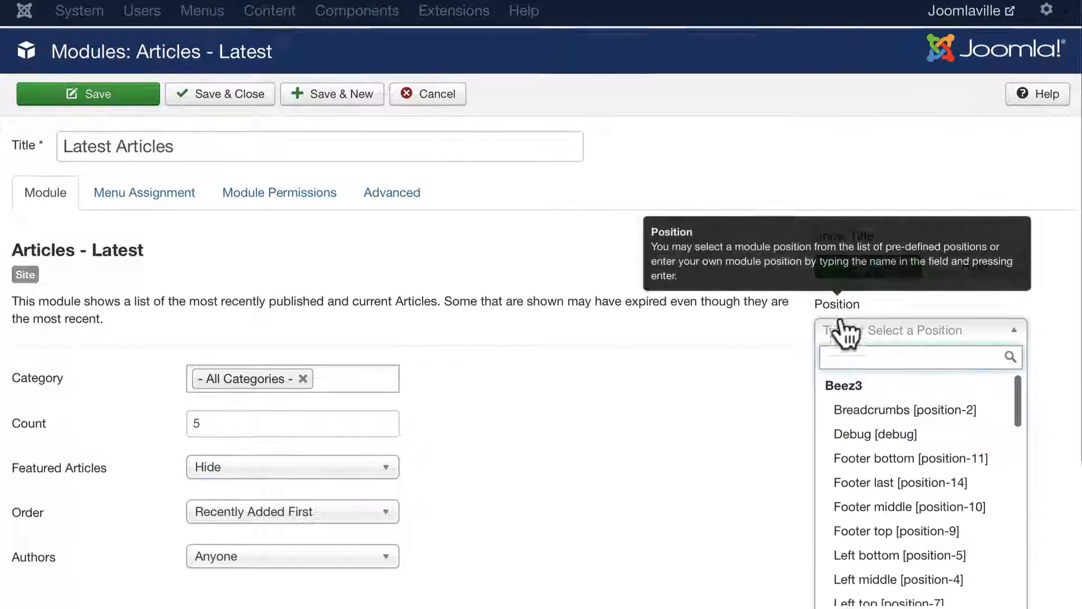
scroll(906, 433, down, 10)
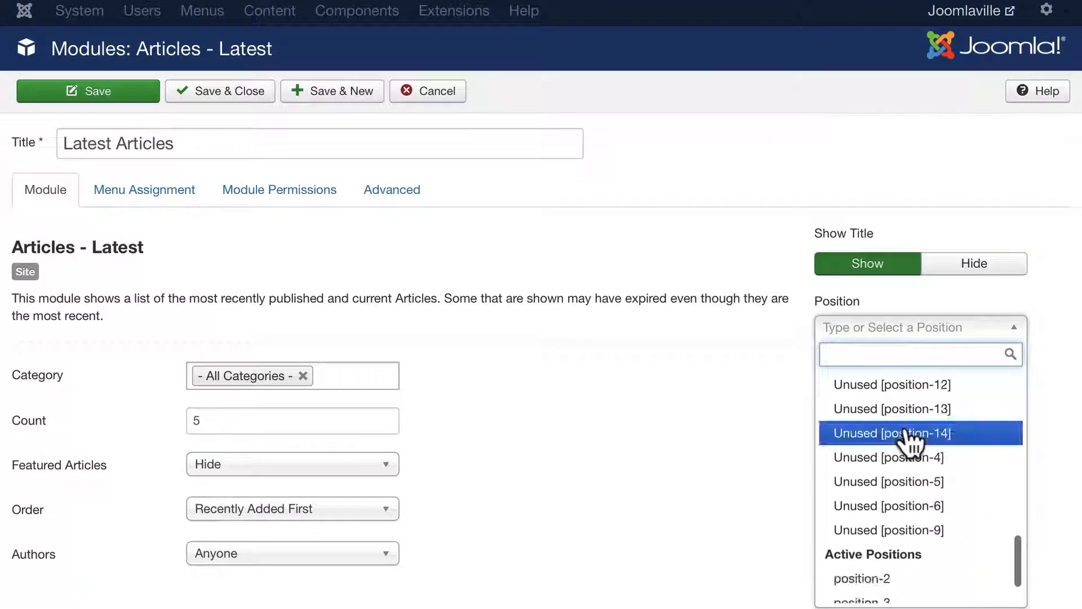
scroll(905, 435, up, 3)
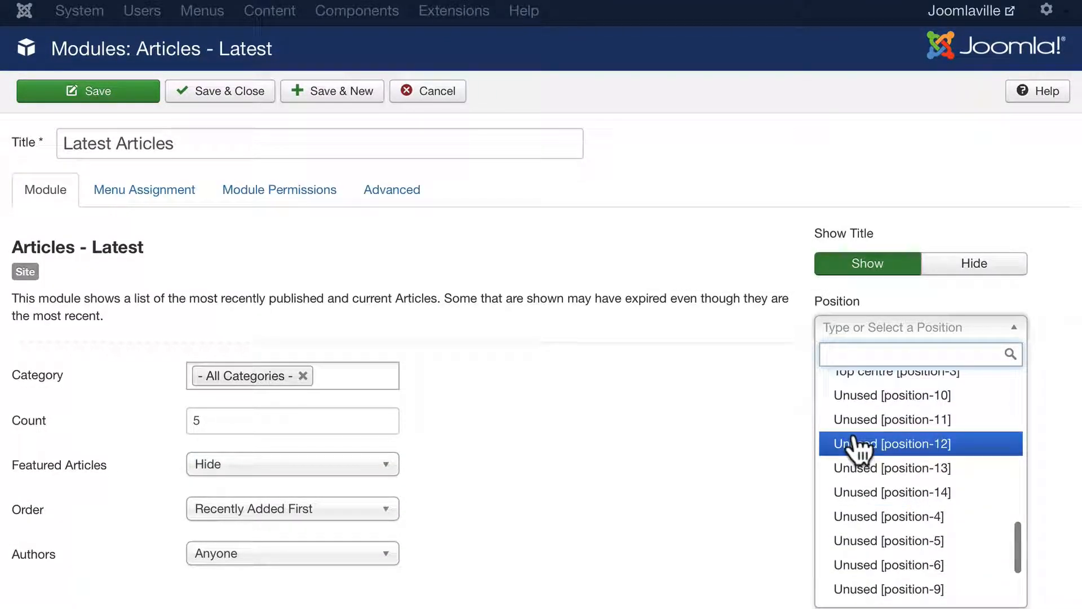
scroll(858, 448, up, 3)
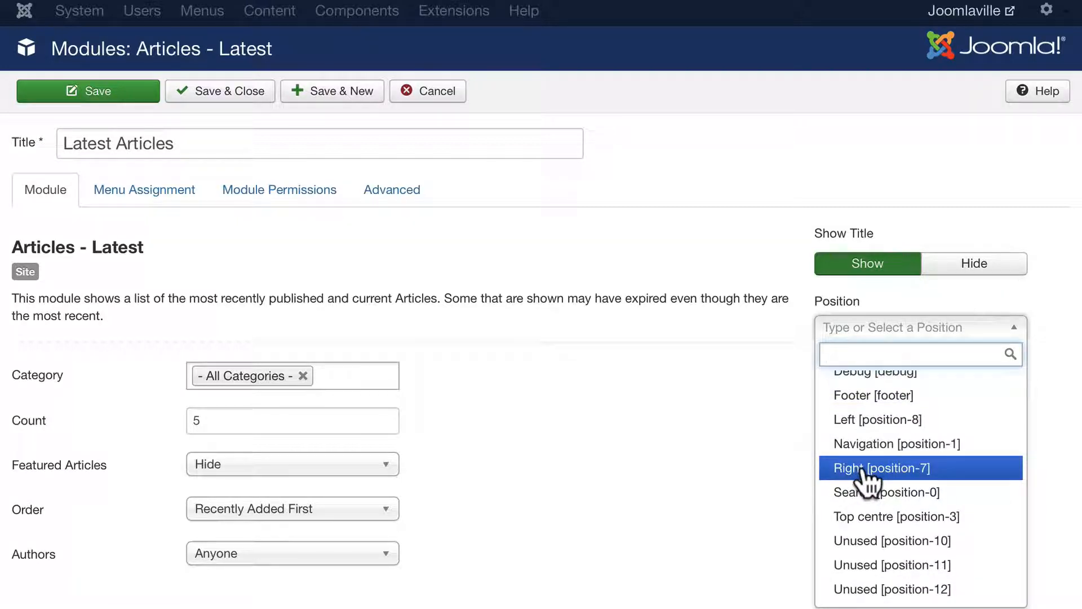
click(863, 471)
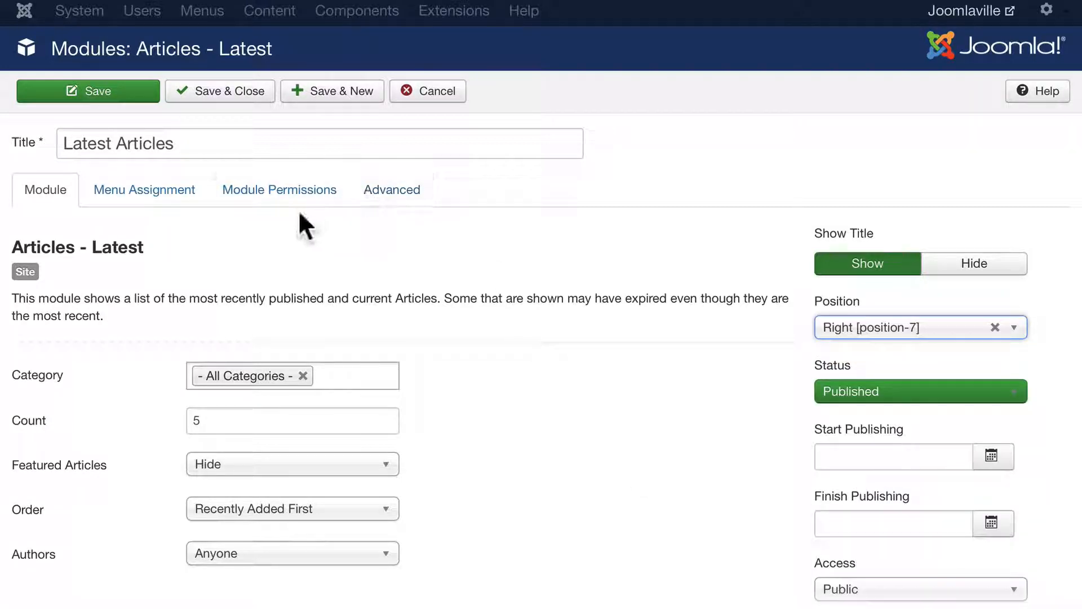
click(90, 93)
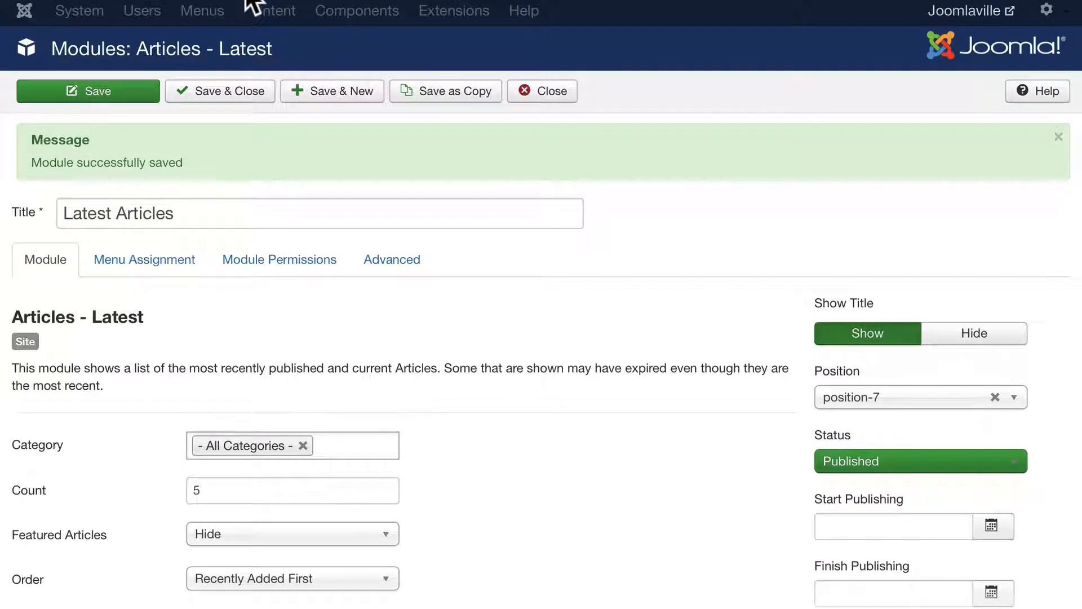
click(332, 1)
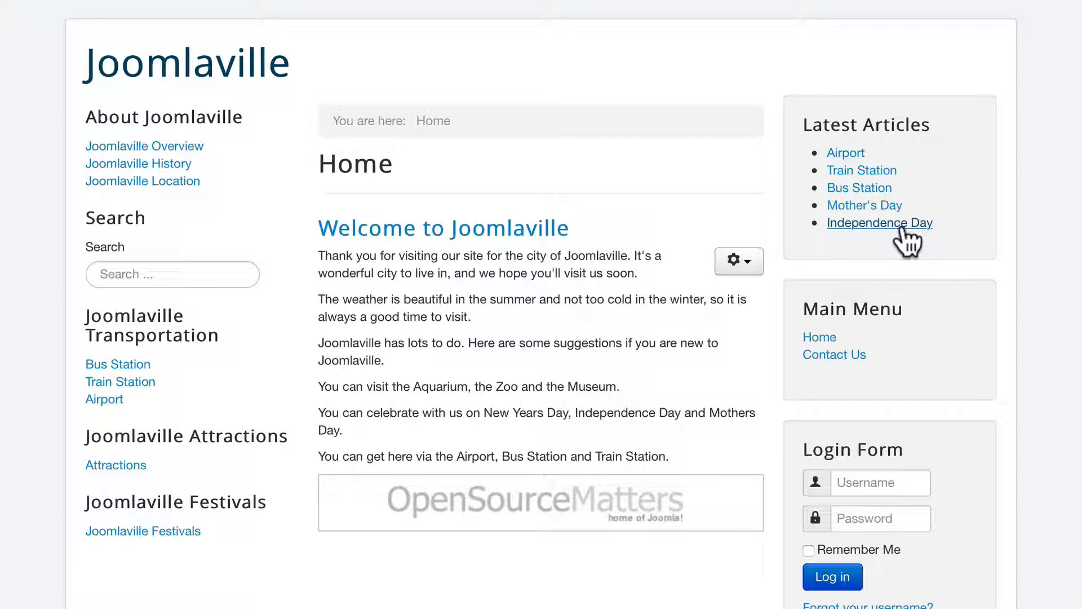
click(120, 0)
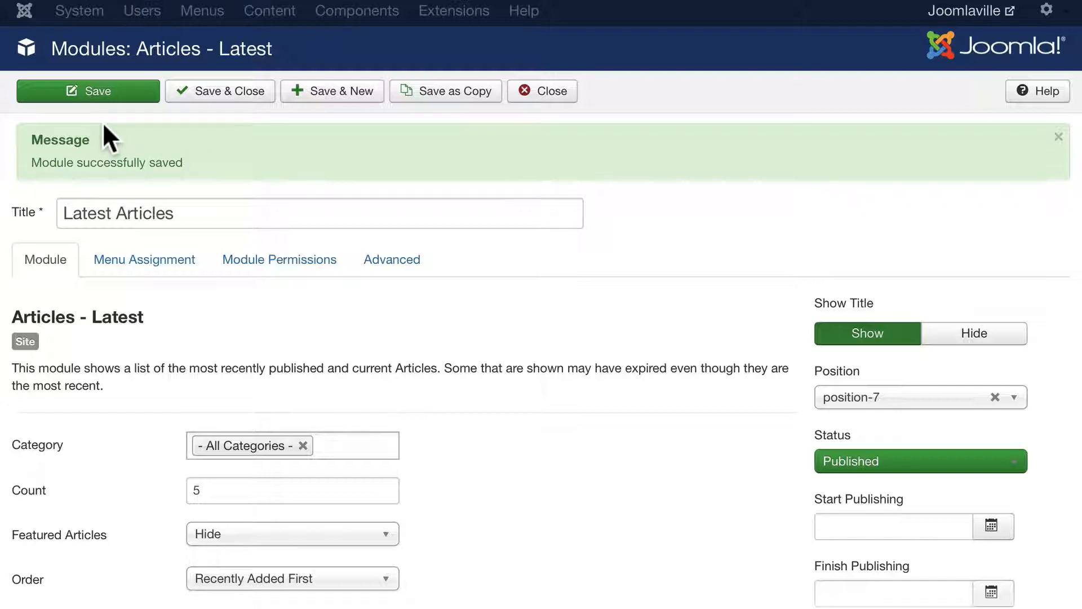
- Assign Latest Articles only to the MAIN MENU Home page, save, and view the live site
click(142, 259)
click(303, 307)
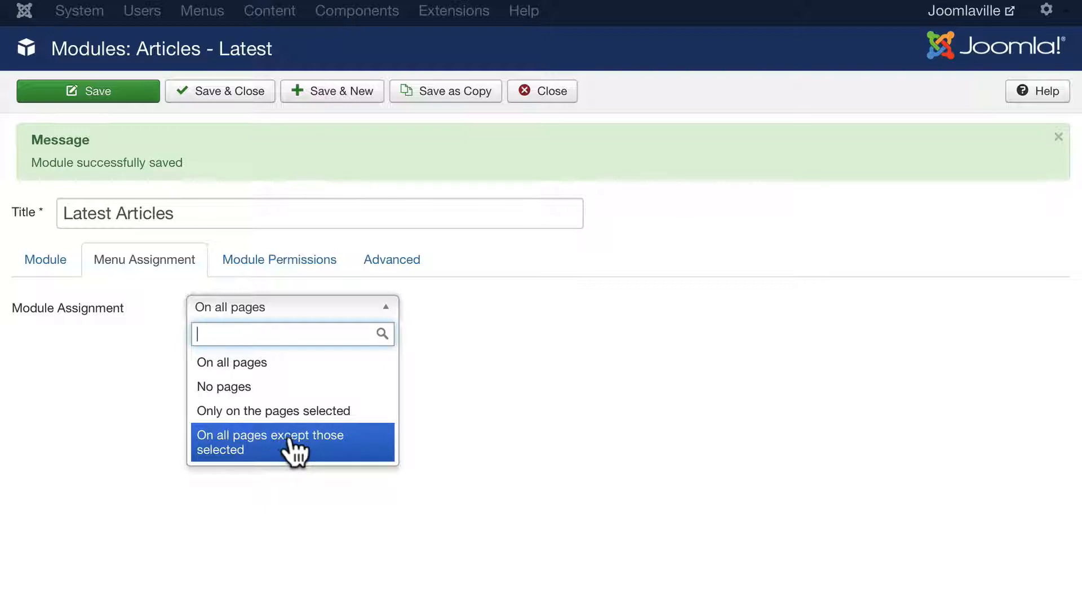
click(231, 411)
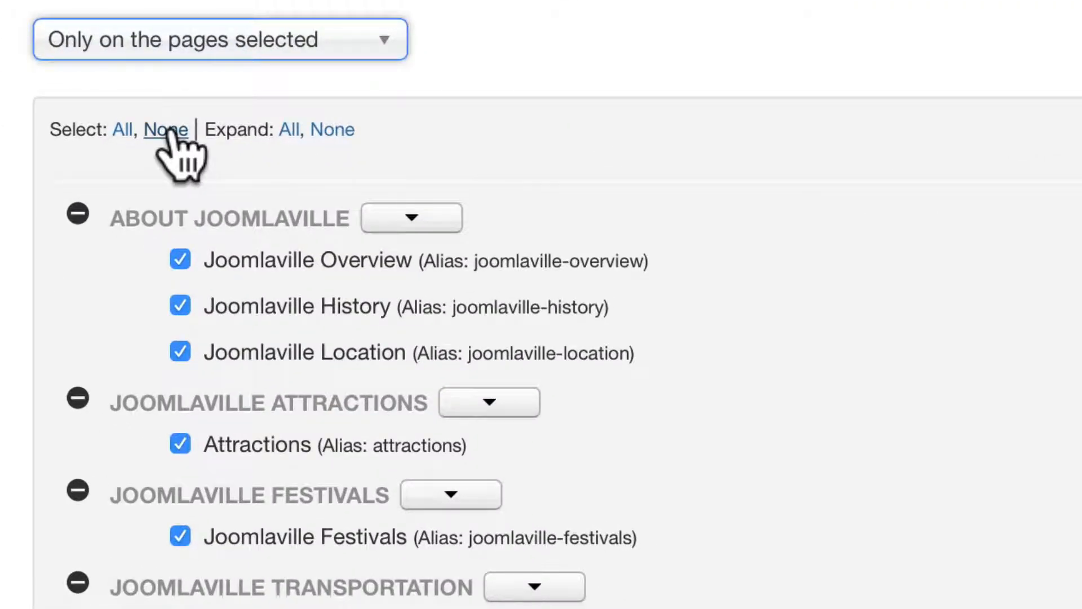
click(167, 129)
scroll(71, 233, down, 3)
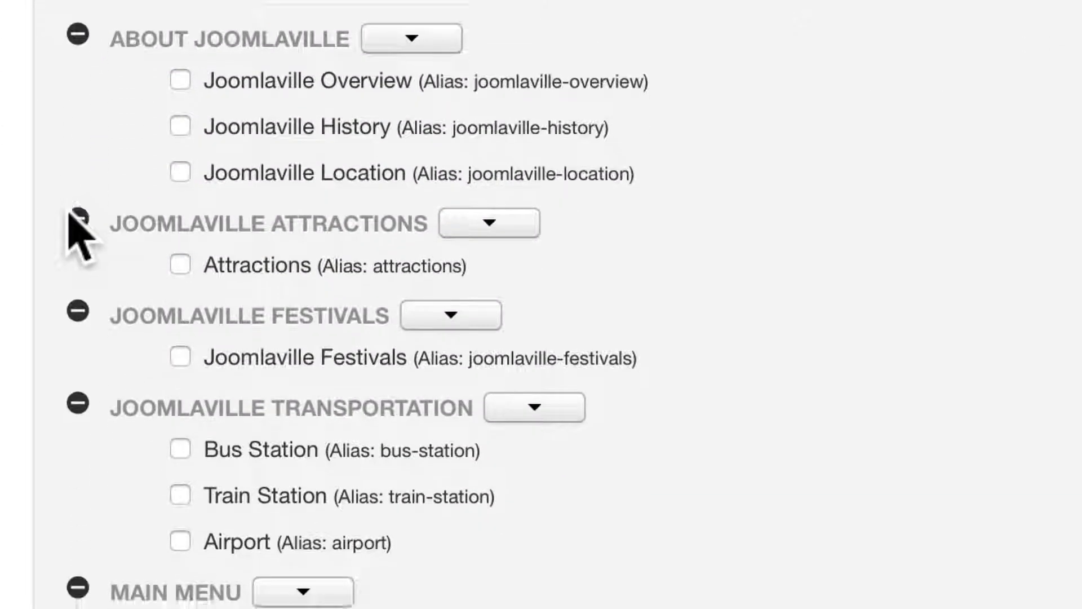
scroll(79, 233, down, 2)
scroll(71, 226, down, 1)
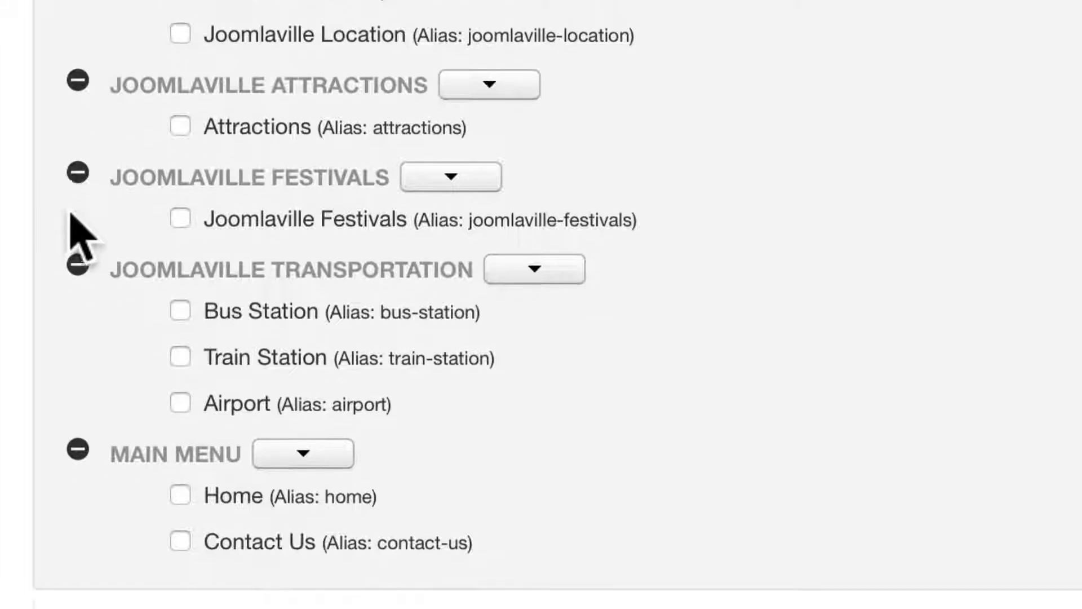
click(179, 499)
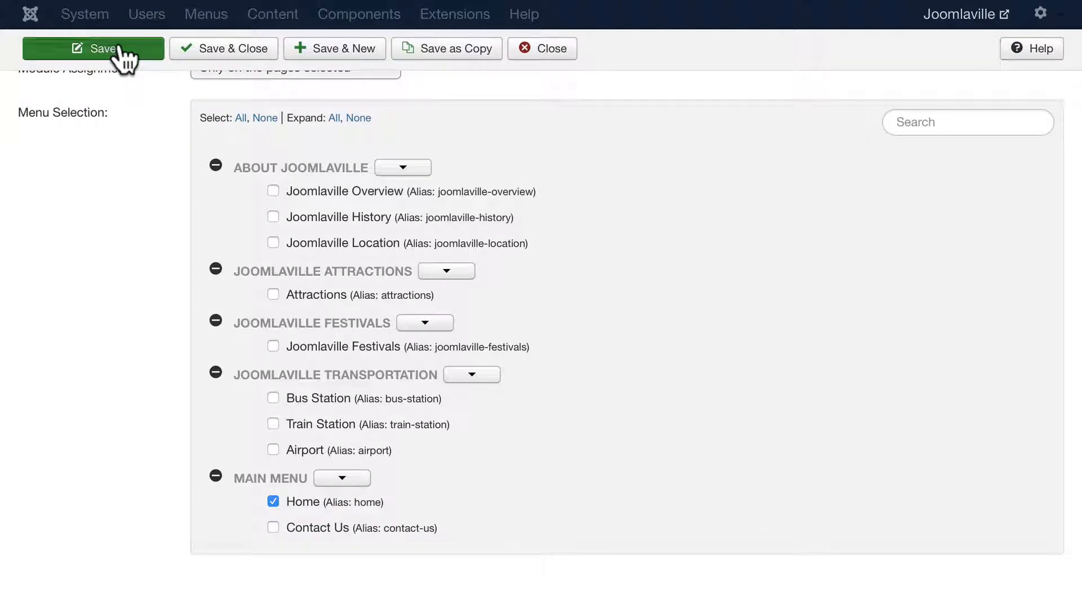
click(120, 51)
click(285, 5)
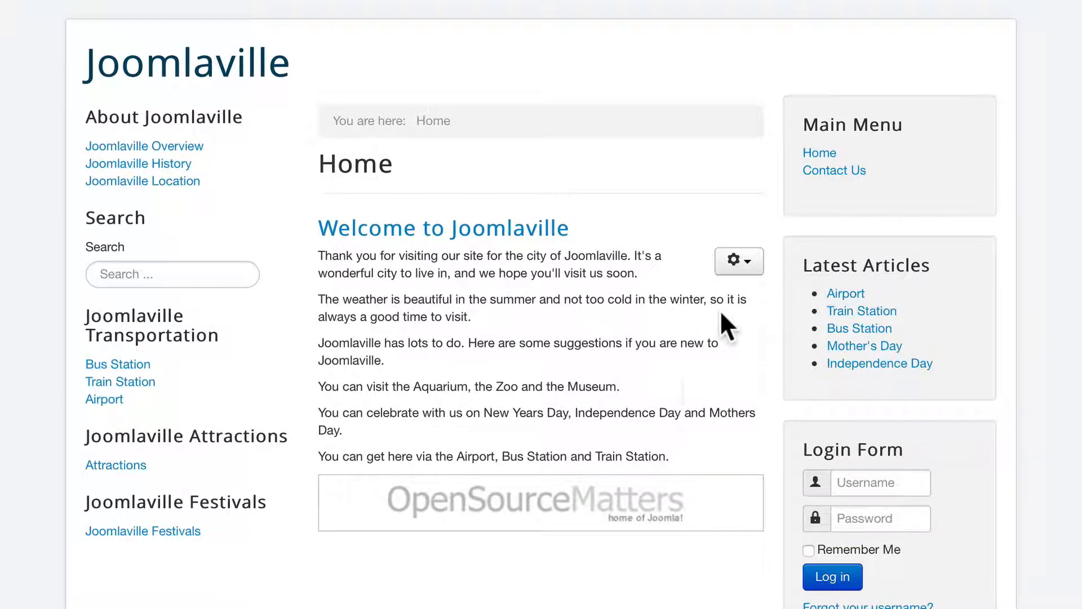
- Open Train Station from Latest Articles, then go back to the module editor
click(859, 311)
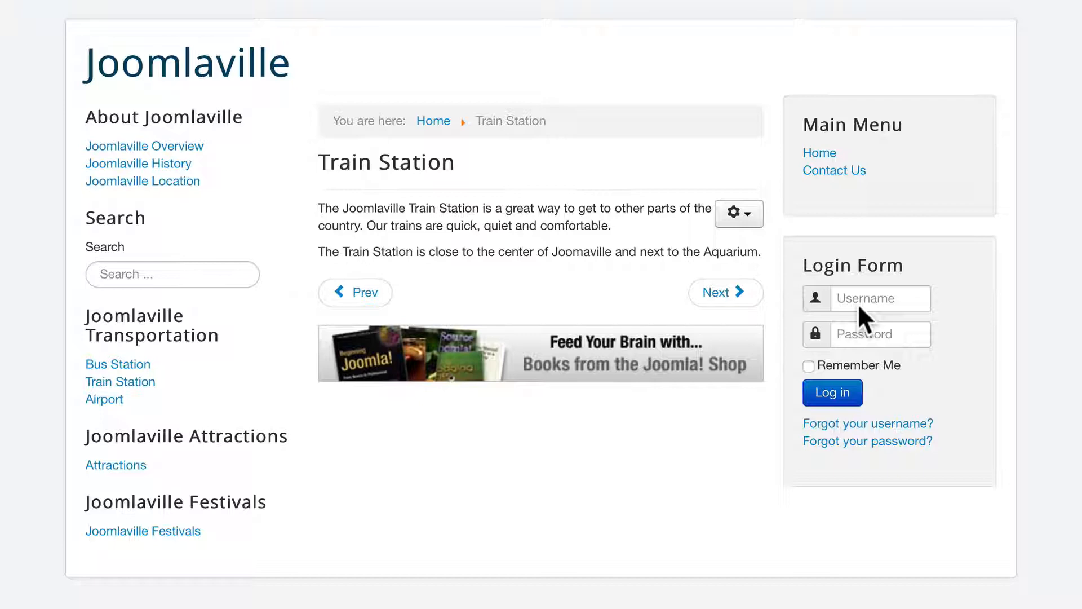
click(64, 1)
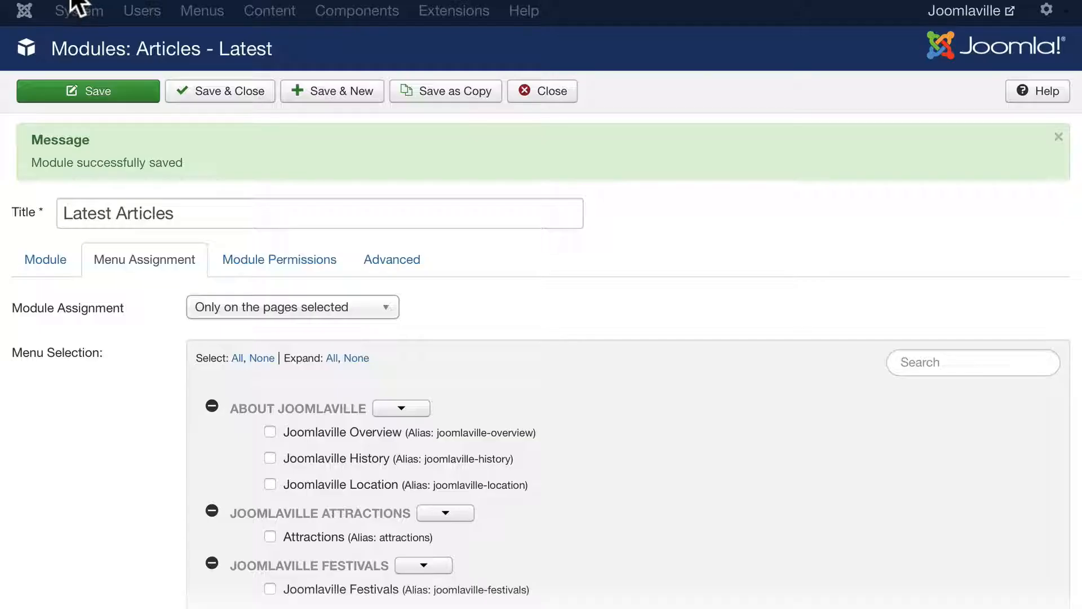
- Review the Permissions and Advanced tabs, leaving Header Tag and Alternative Layout unchanged, then return to Module
click(271, 258)
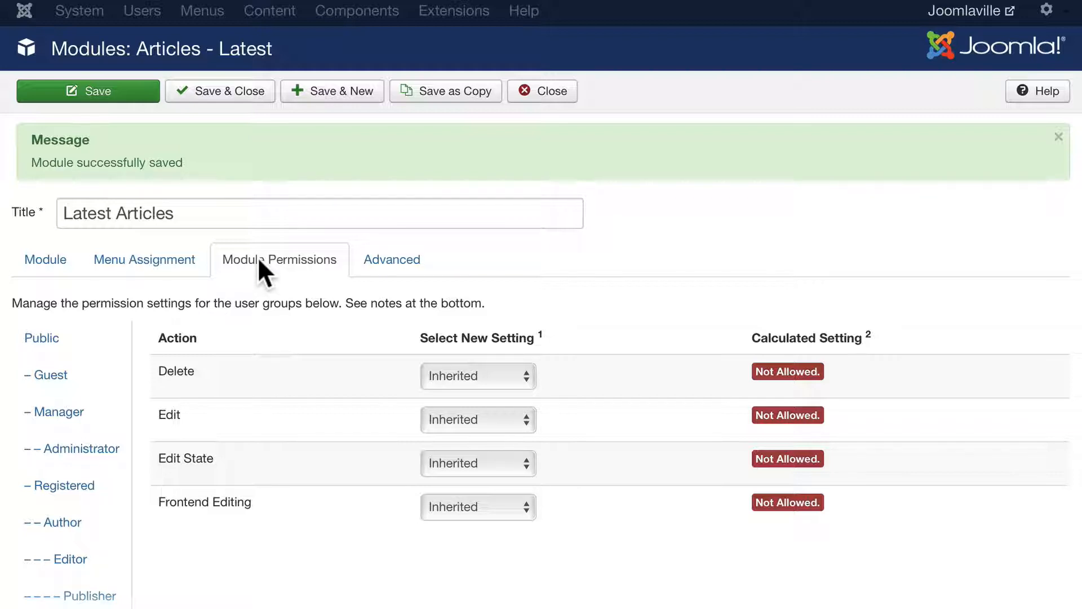
click(394, 261)
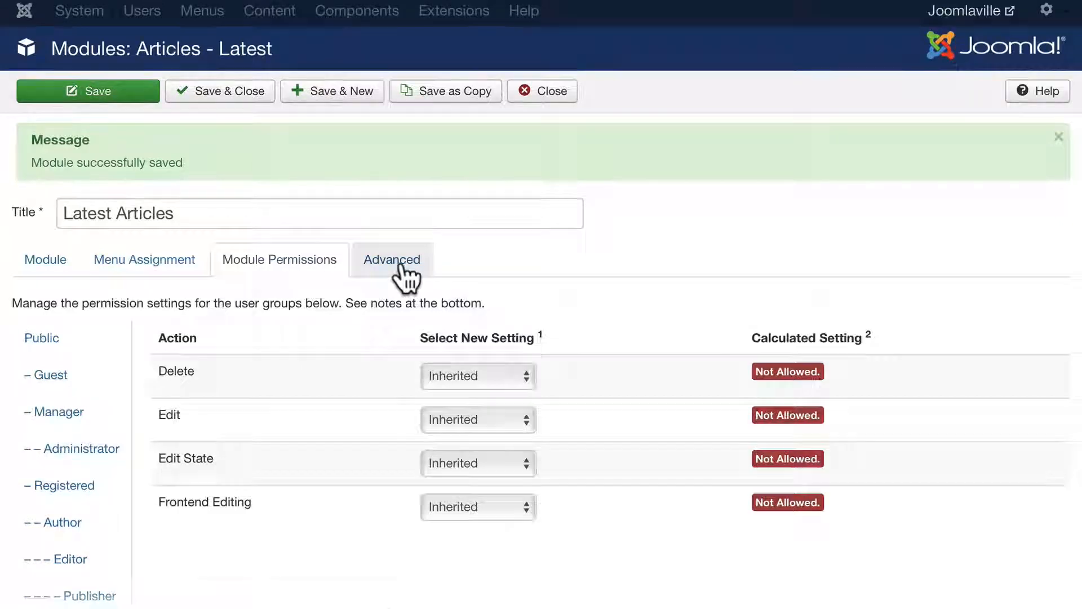
scroll(574, 271, down, 3)
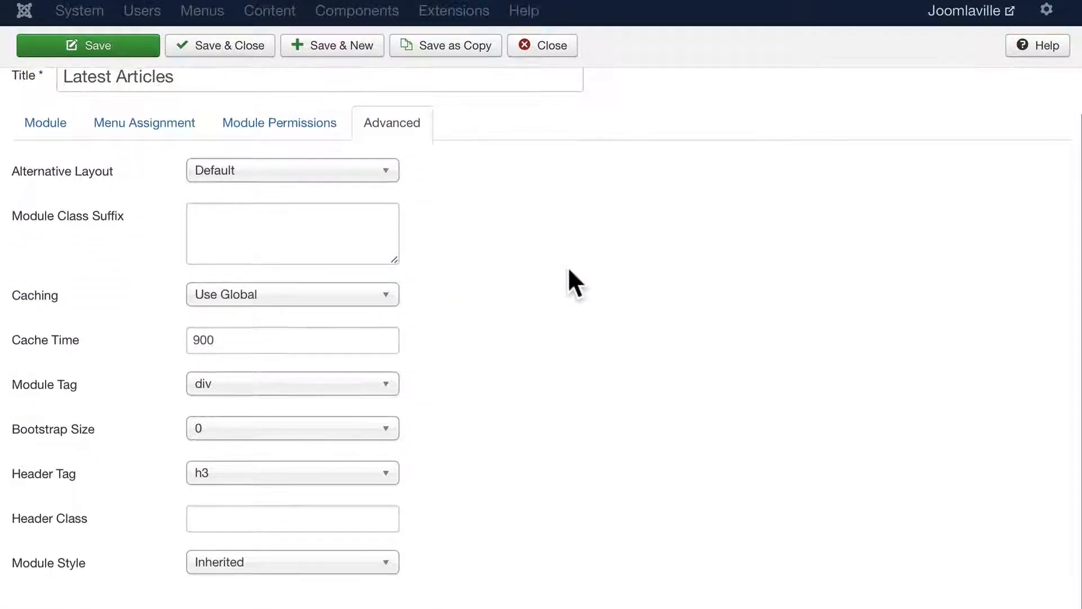
mouse_move(21, 226)
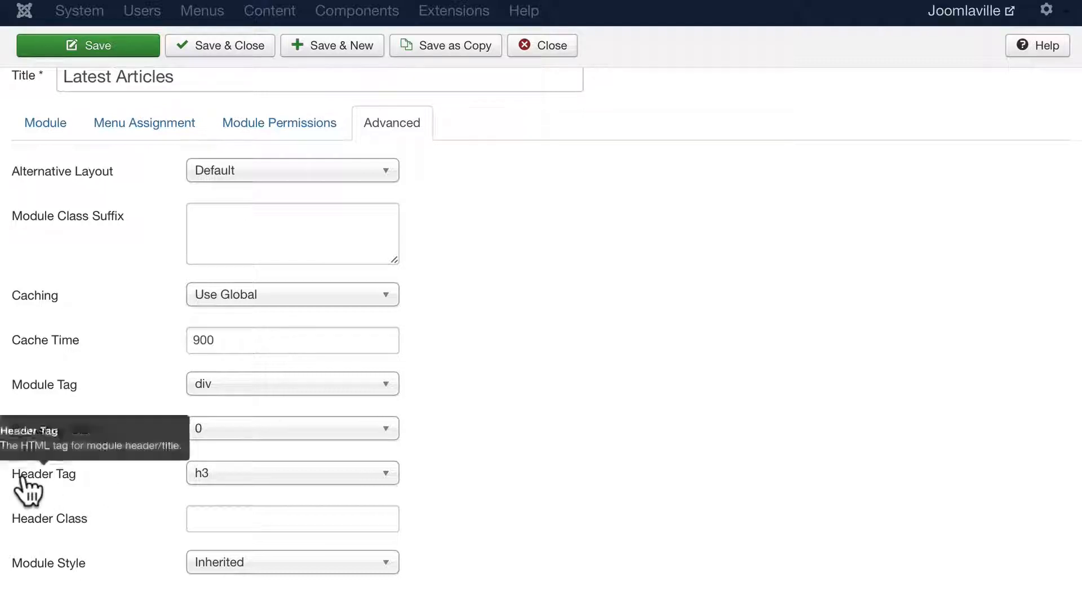
click(233, 482)
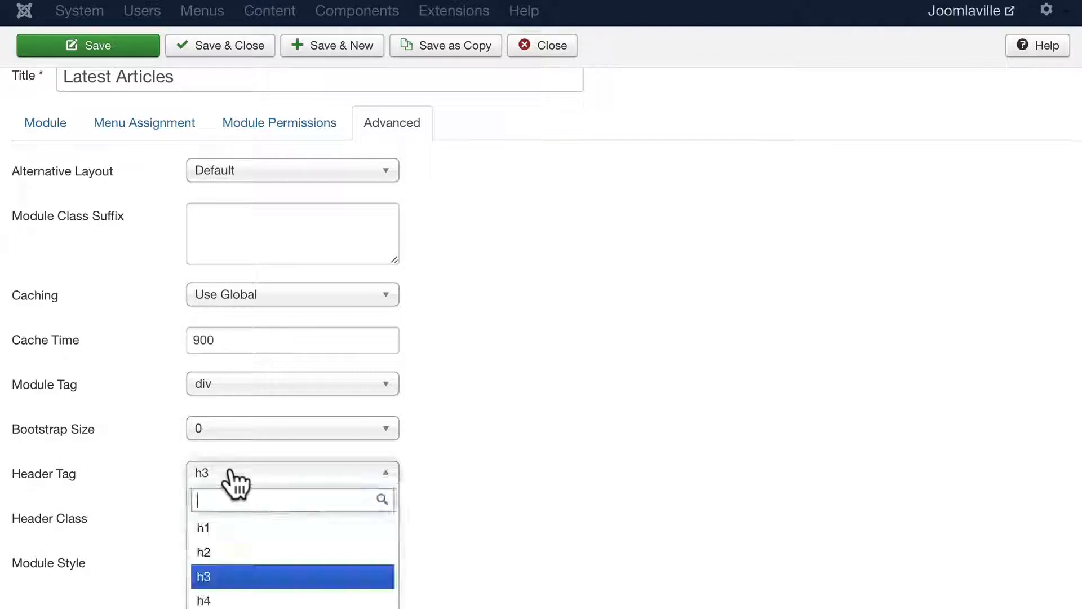
click(19, 539)
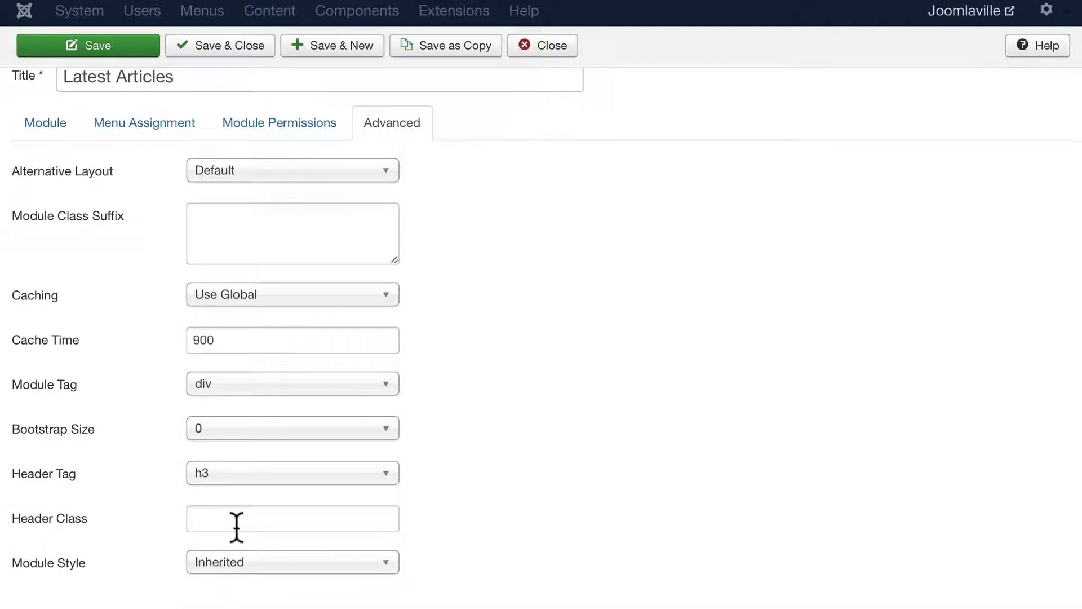
click(355, 179)
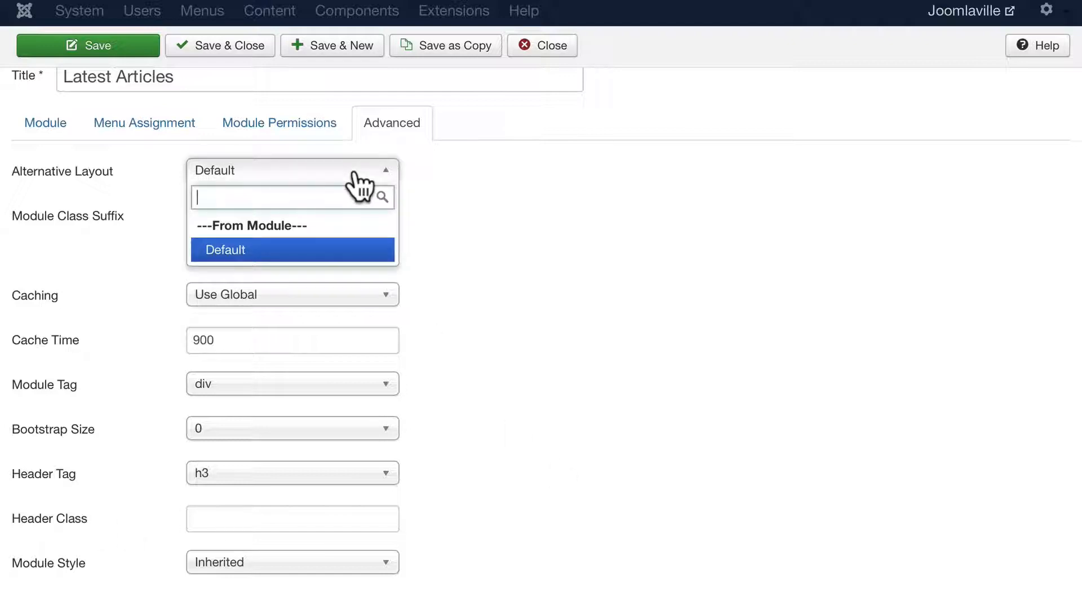
click(444, 186)
click(45, 121)
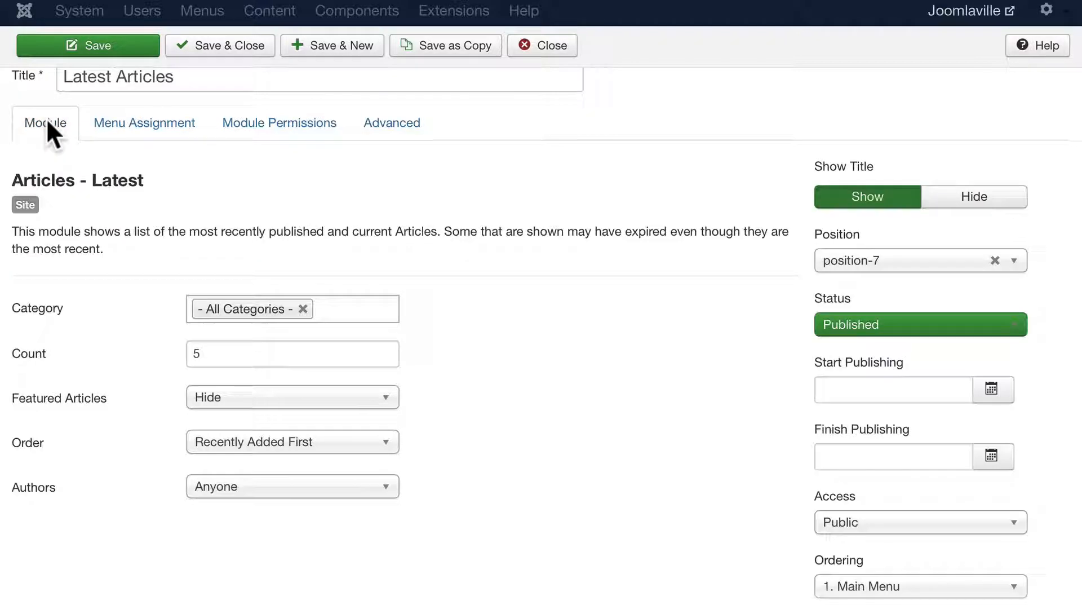
- Save and close Latest Articles, then show Search Tools on the Modules (Site) list
scroll(654, 451, down, 3)
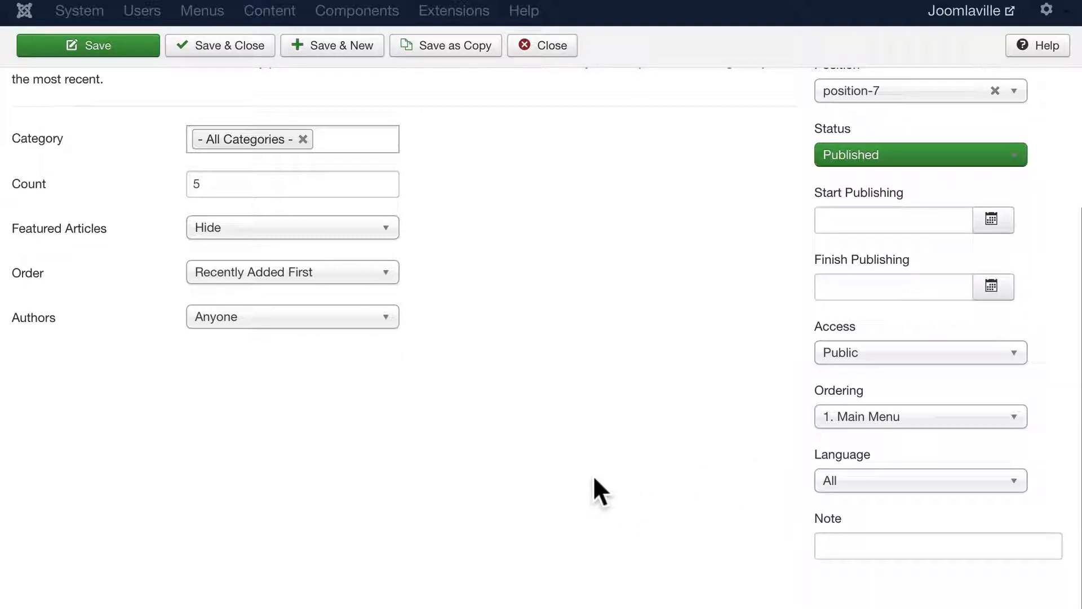
scroll(587, 477, up, 5)
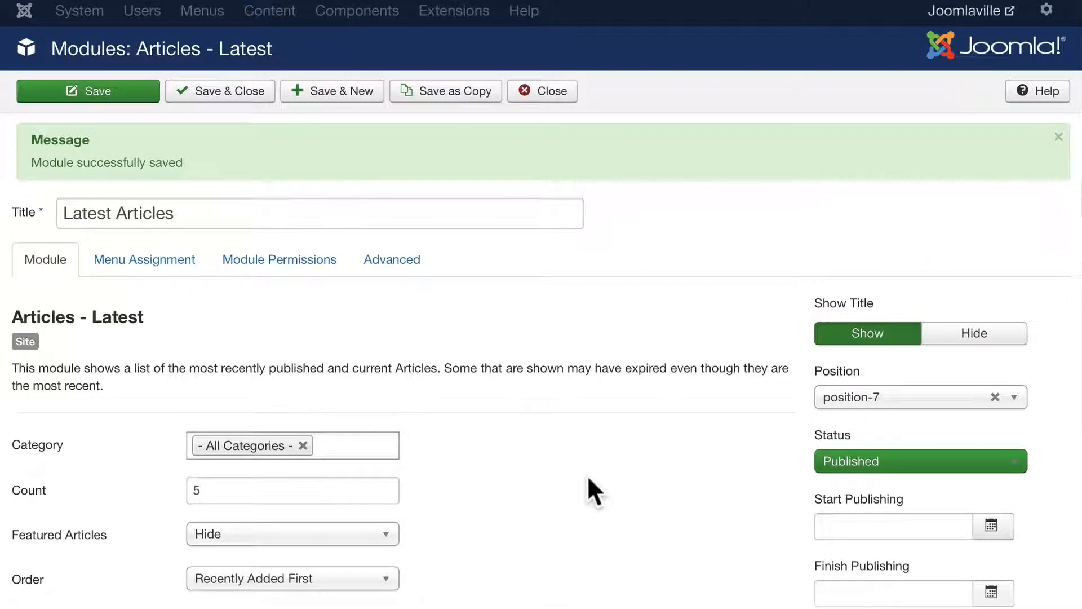
click(229, 93)
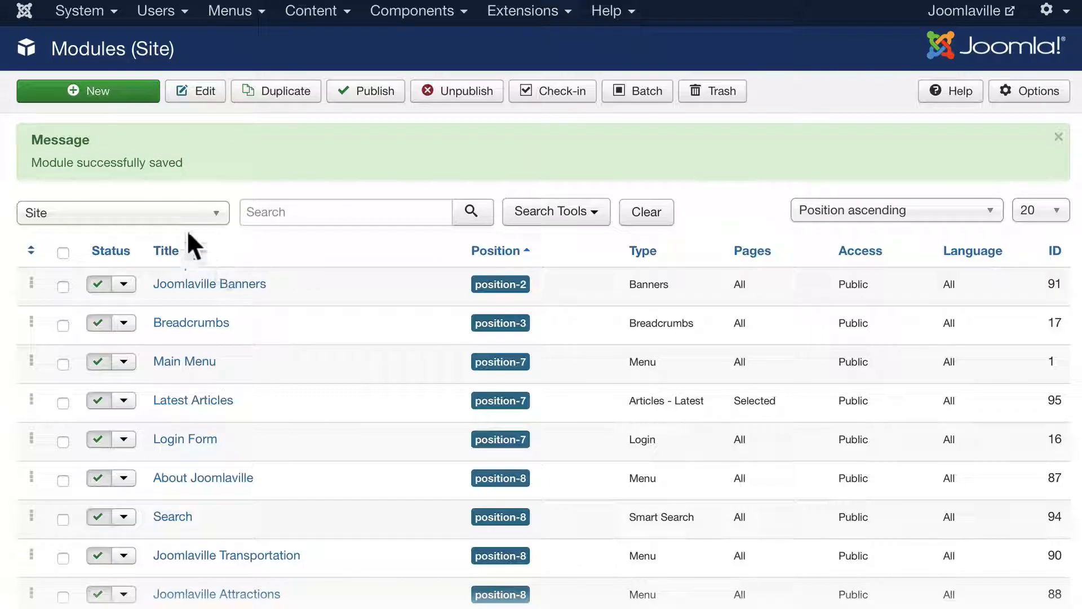
click(567, 220)
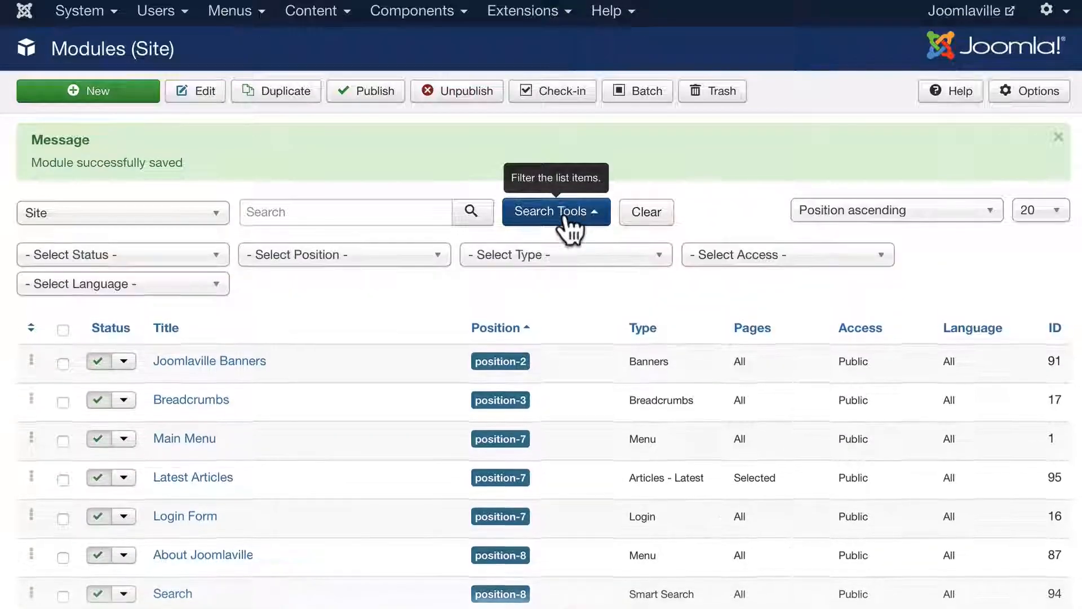
- Filter to position-7, sort by Ordering, and drag Latest Articles below Login Form
click(356, 256)
click(283, 349)
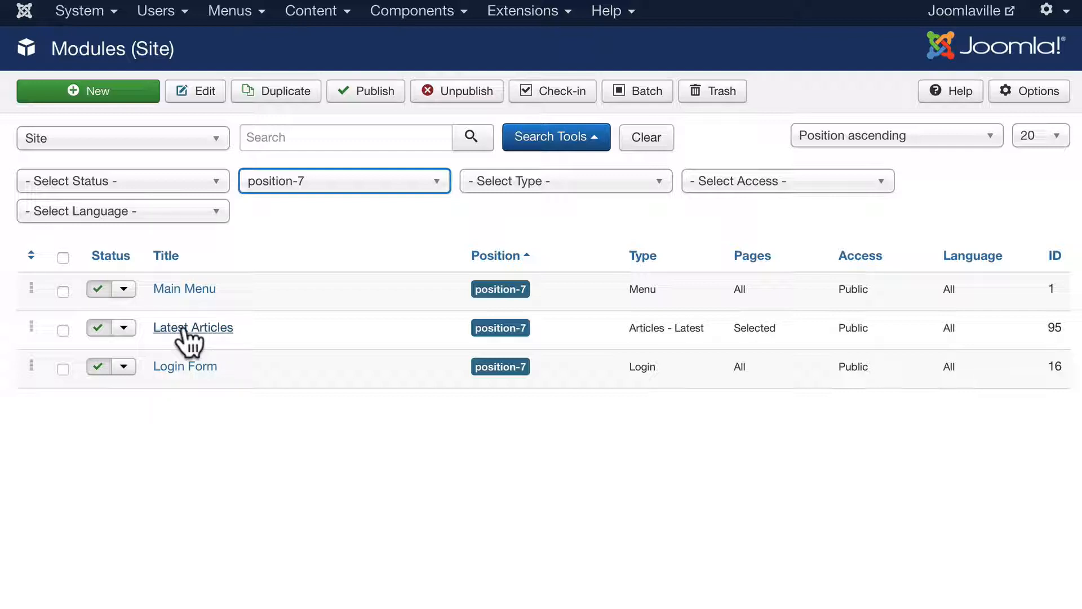
click(31, 257)
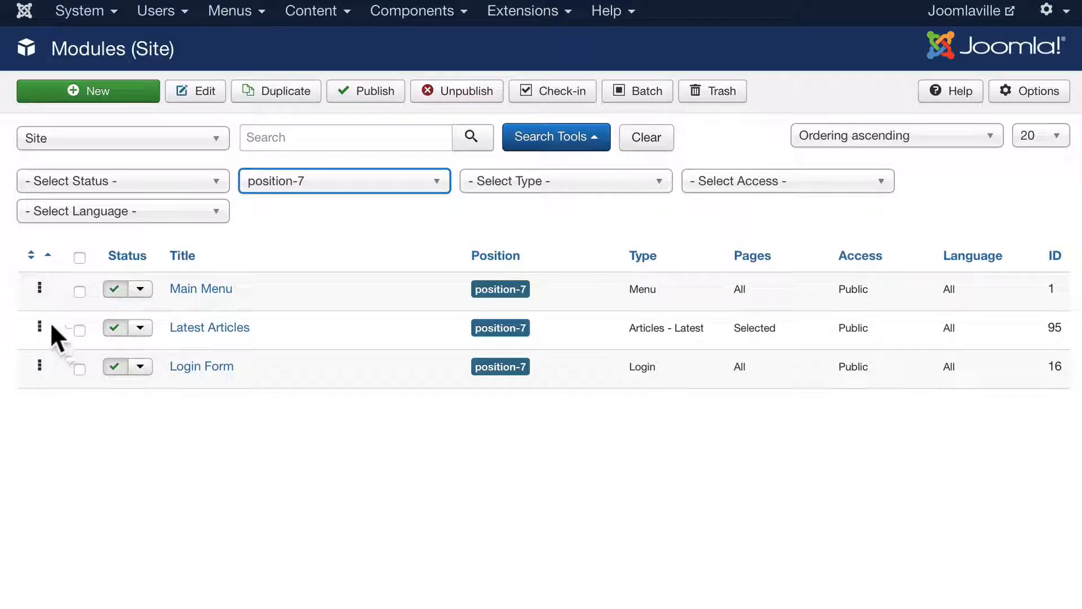
drag(34, 326, 39, 388)
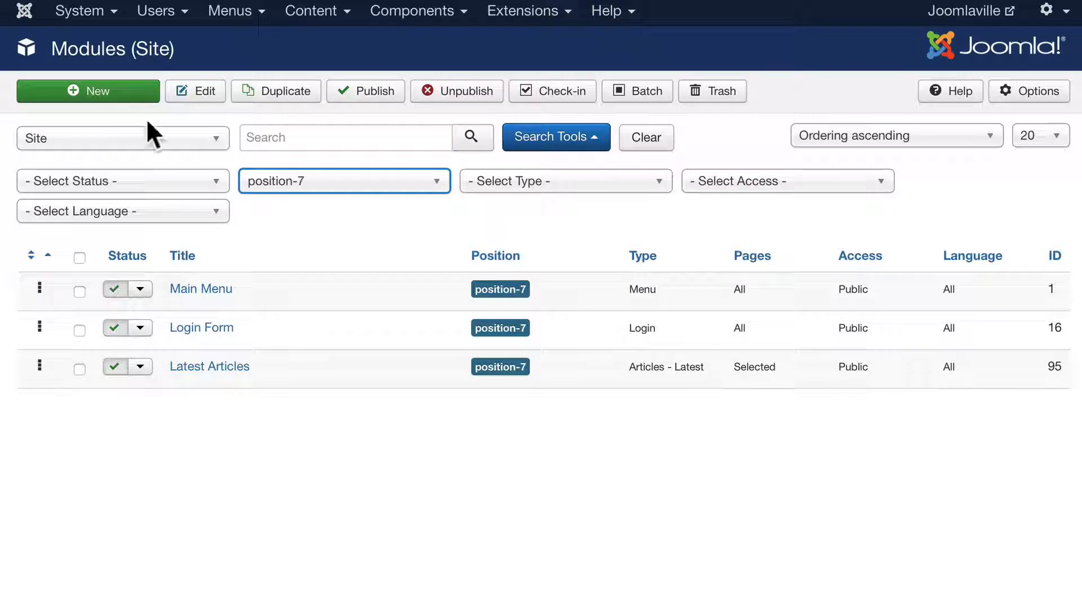
click(283, 1)
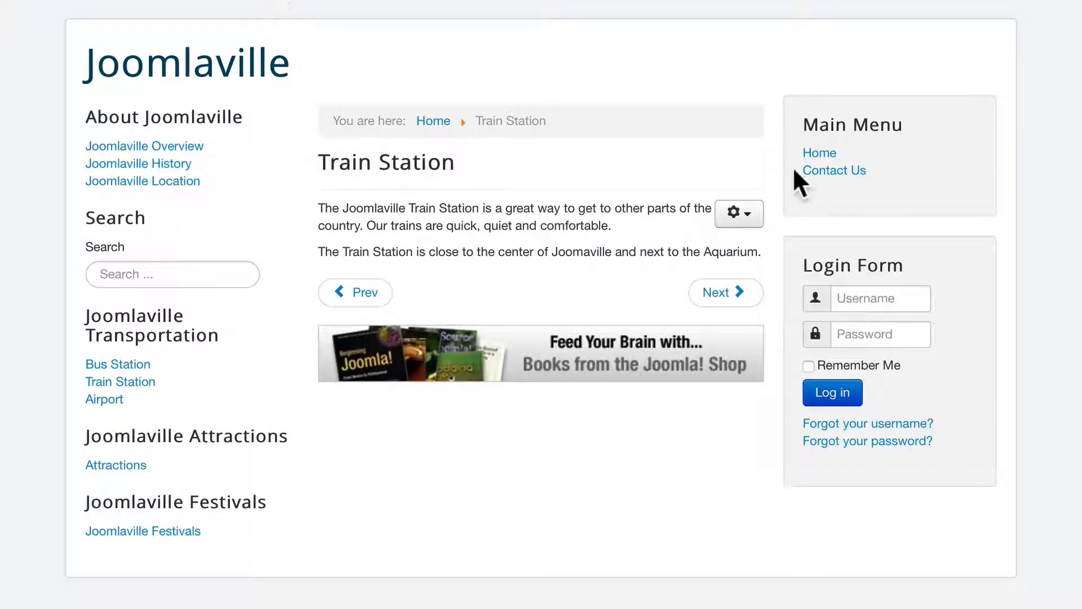
- Check the new sidebar module order on the site's Home page
click(817, 153)
scroll(834, 225, down, 3)
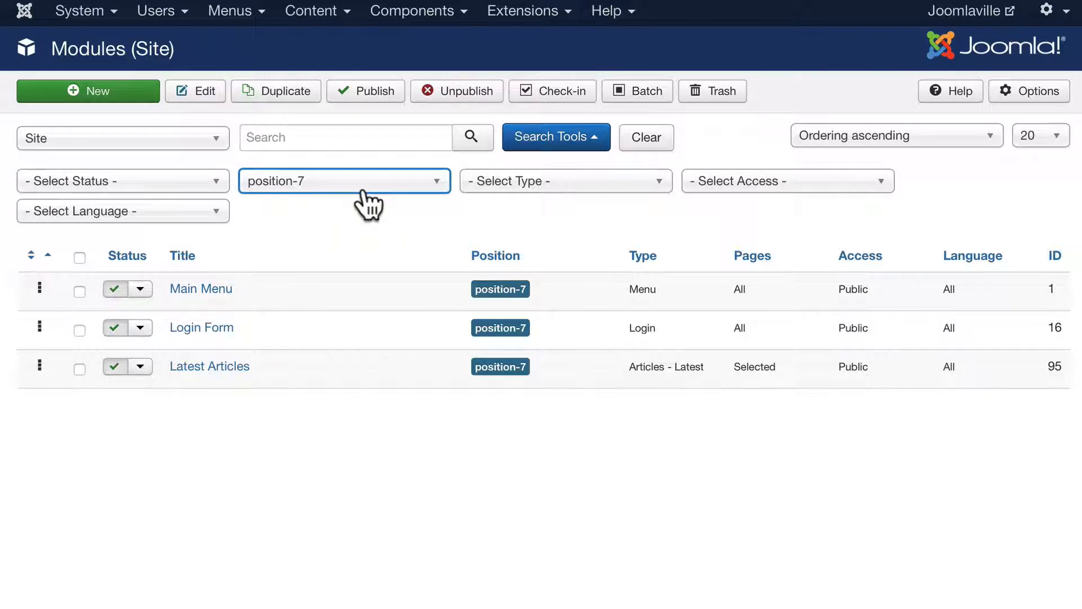
- Create an Articles - Most Read module titled 'Most Read Articles' with featured articles hidden
click(111, 97)
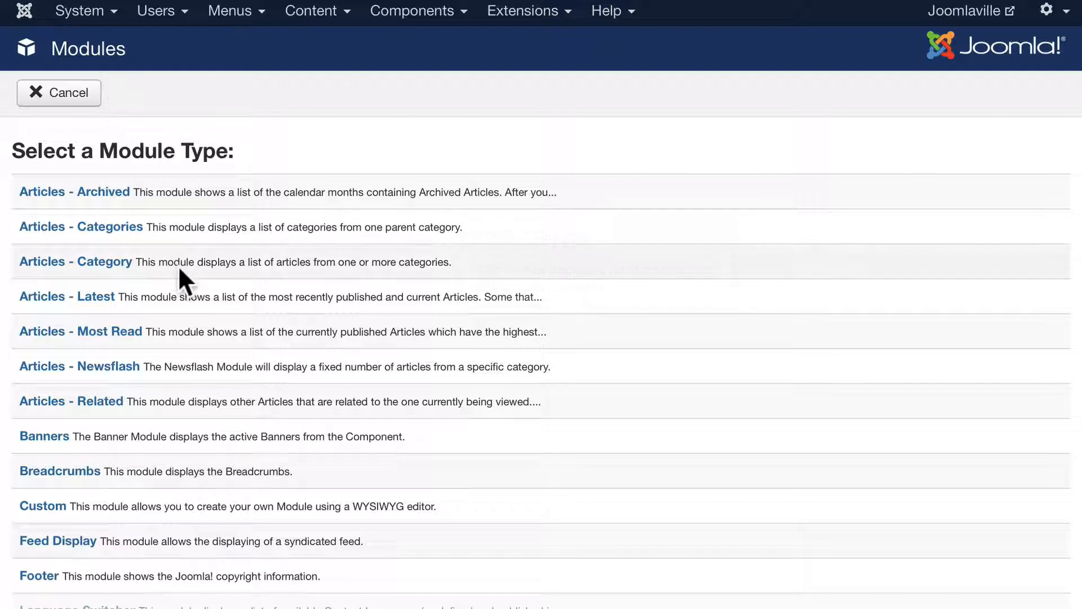
click(58, 333)
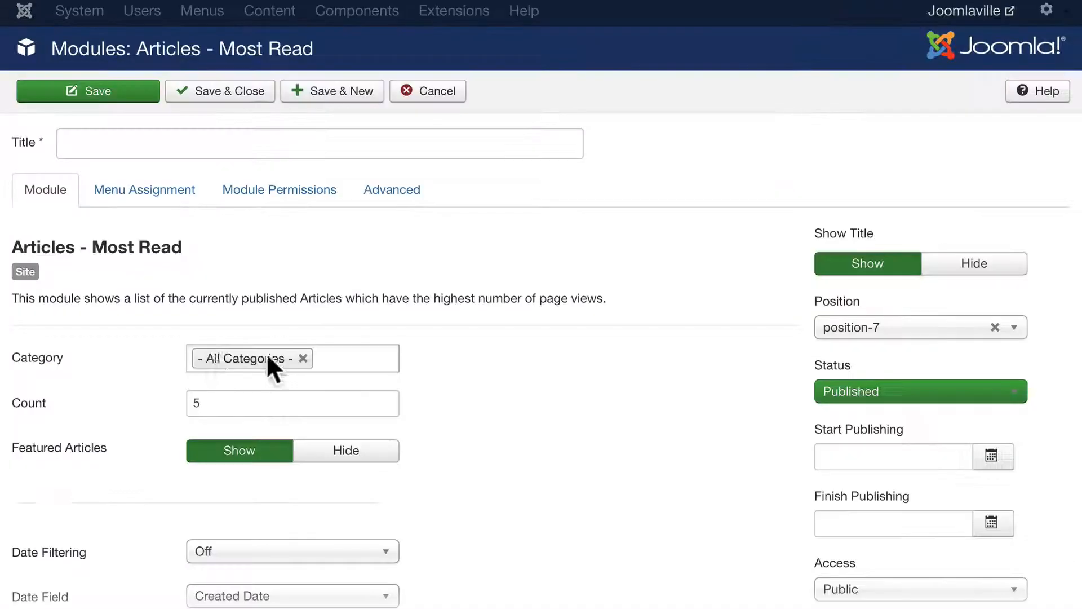
scroll(149, 360, down, 3)
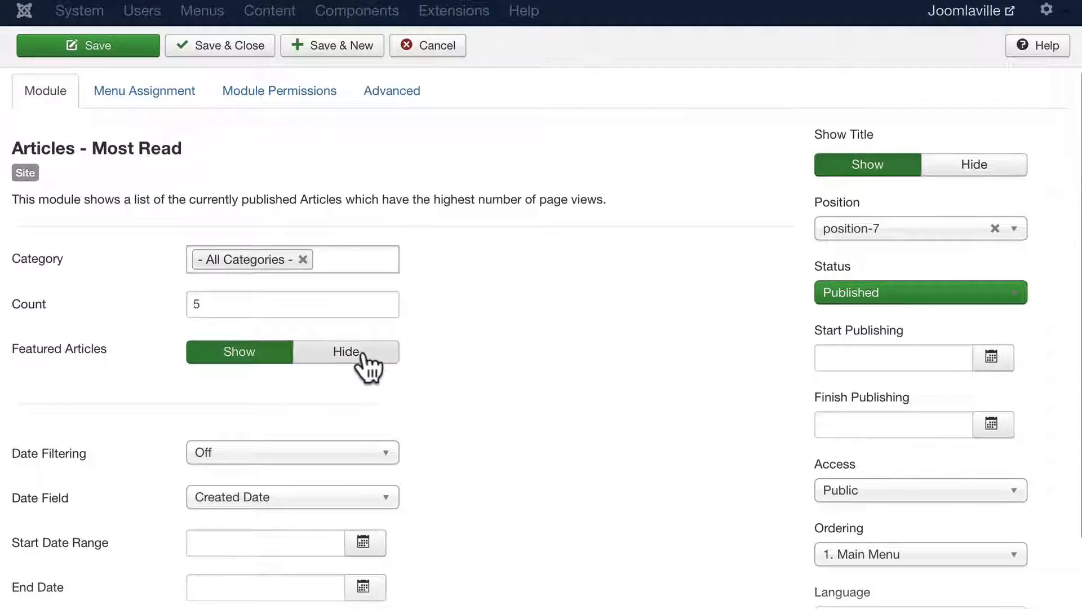
click(361, 355)
scroll(115, 220, up, 3)
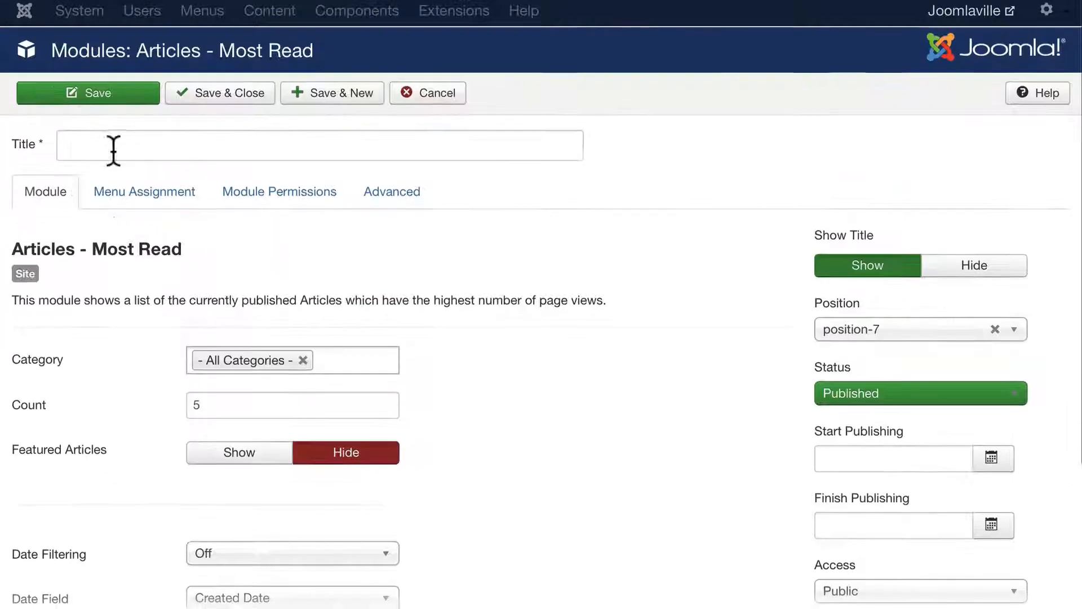
click(113, 147)
text(Most )
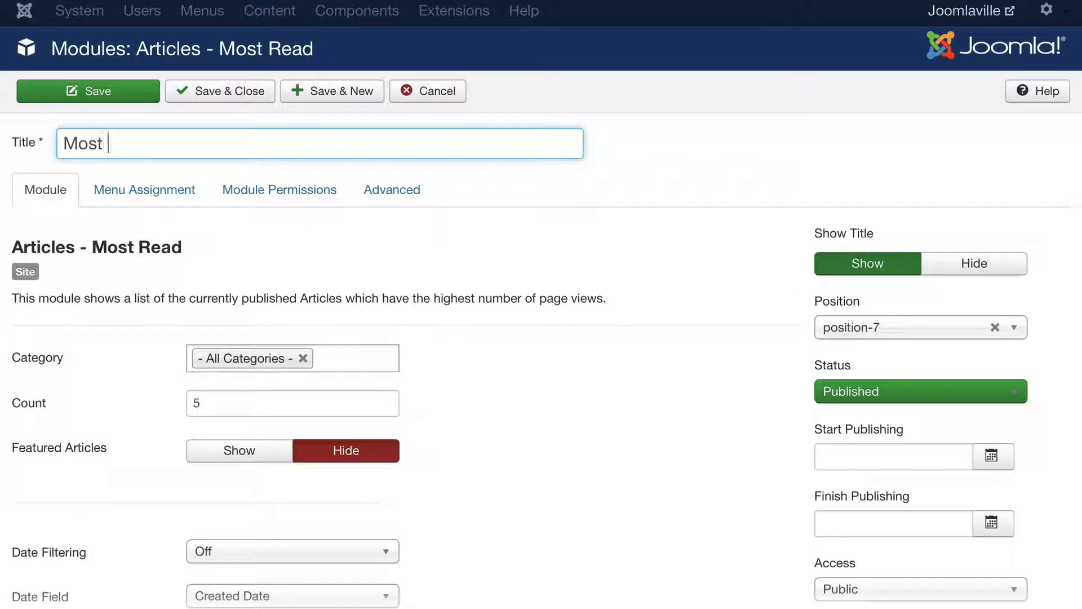
text(Read Articles)
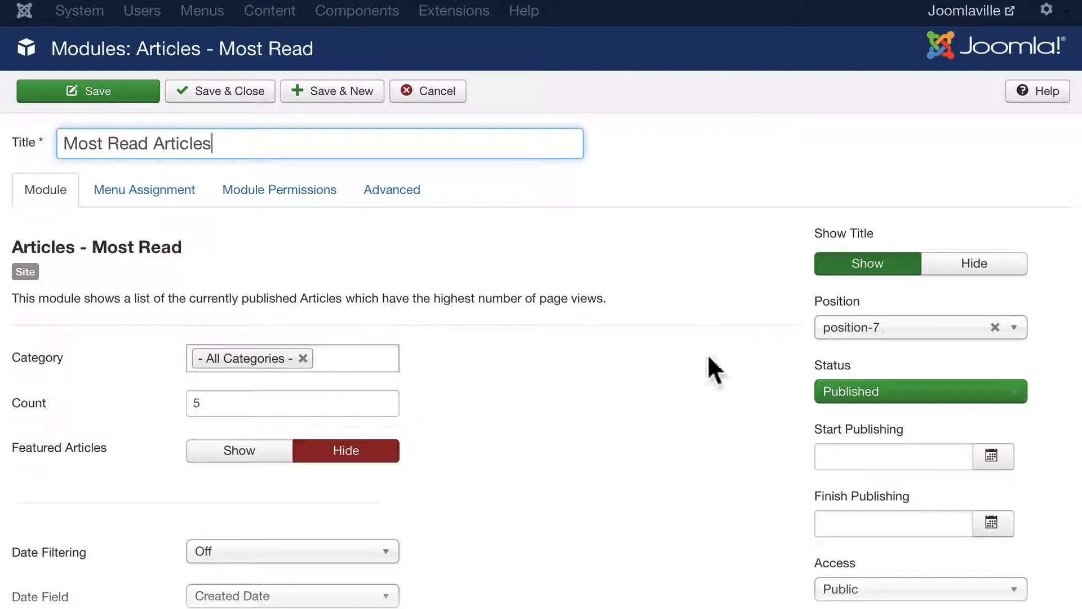
- Set the module's Date Filtering to Off after trying relative date on start publishing
scroll(707, 353, down, 5)
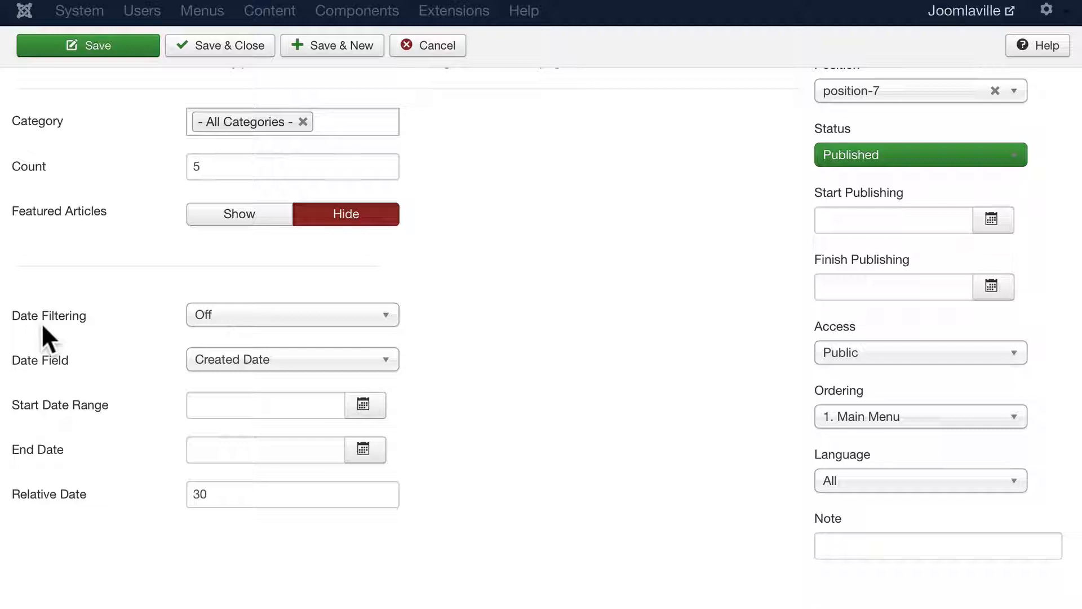
click(239, 319)
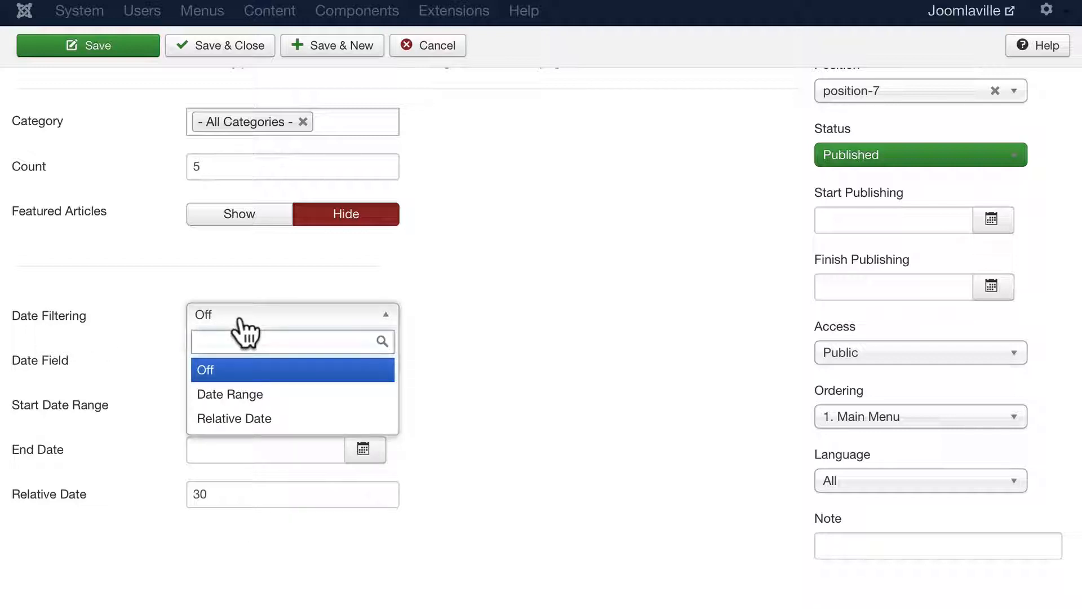
click(245, 418)
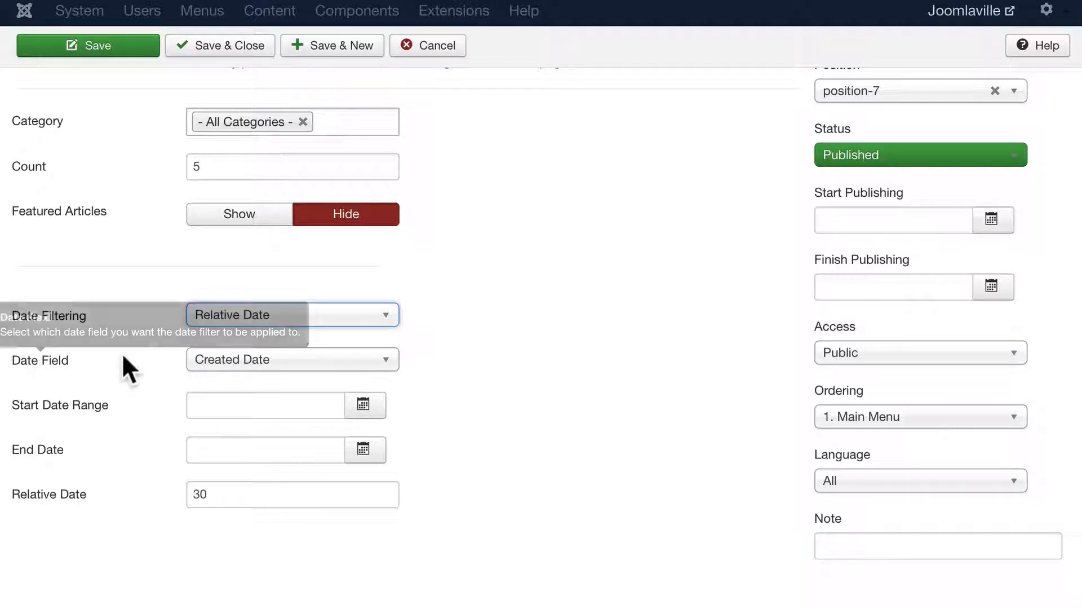
click(254, 364)
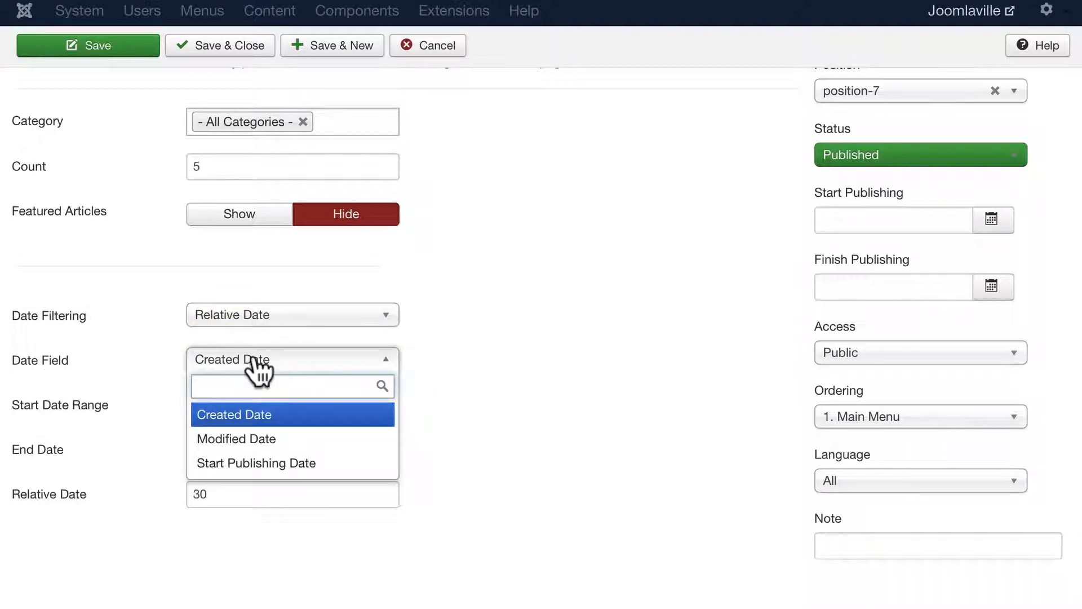
click(285, 466)
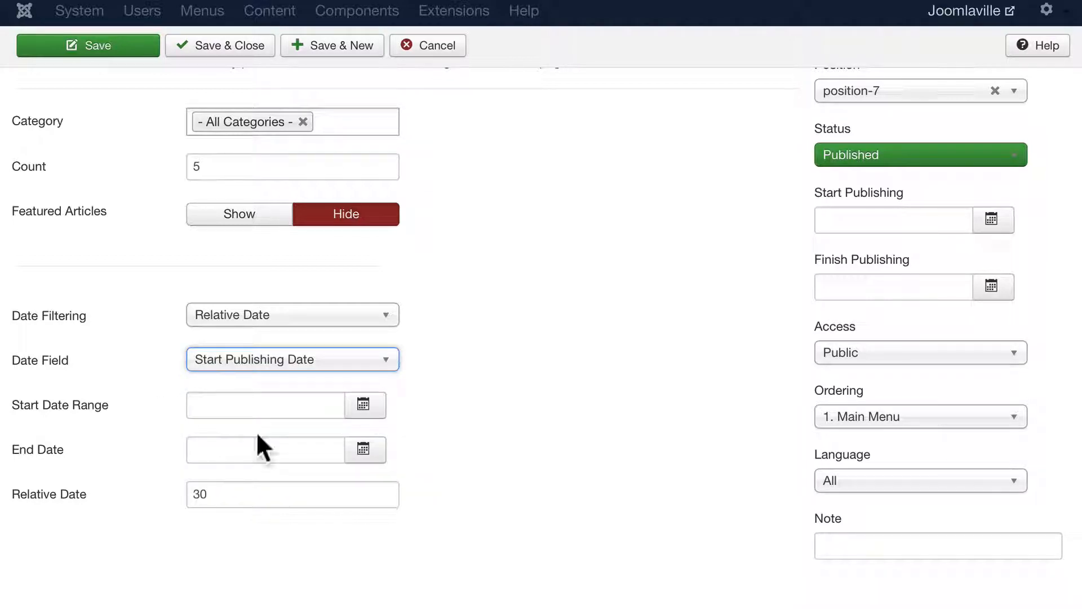
click(228, 321)
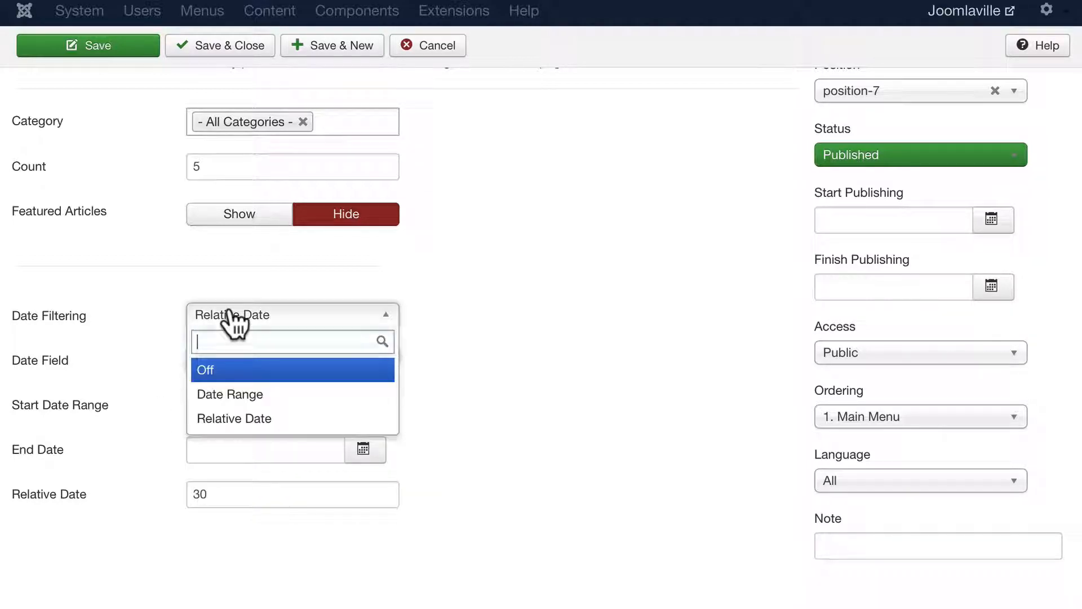
click(212, 372)
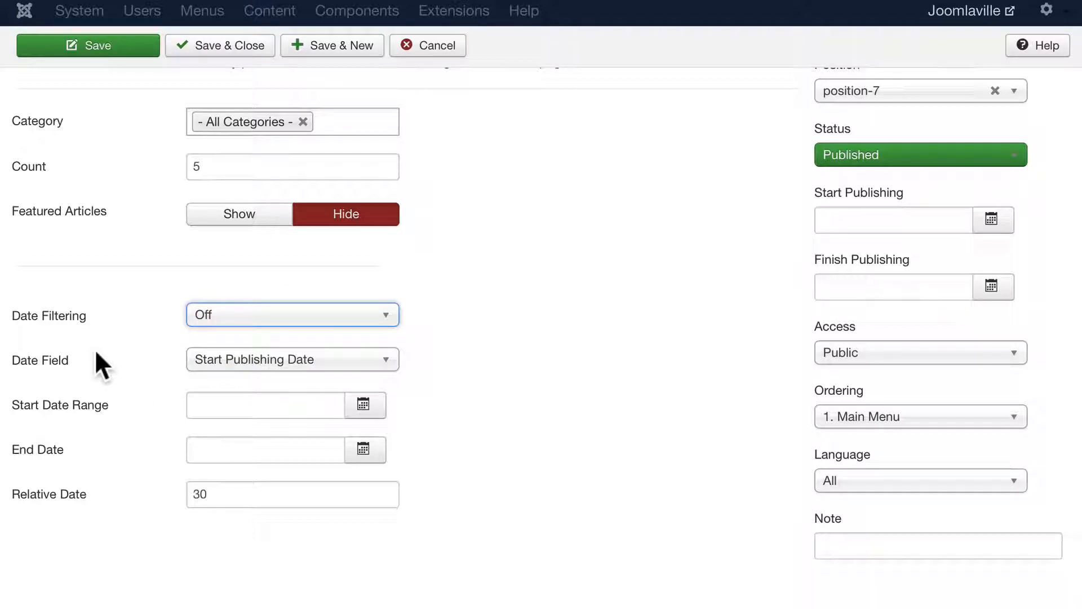
scroll(99, 349, up, 5)
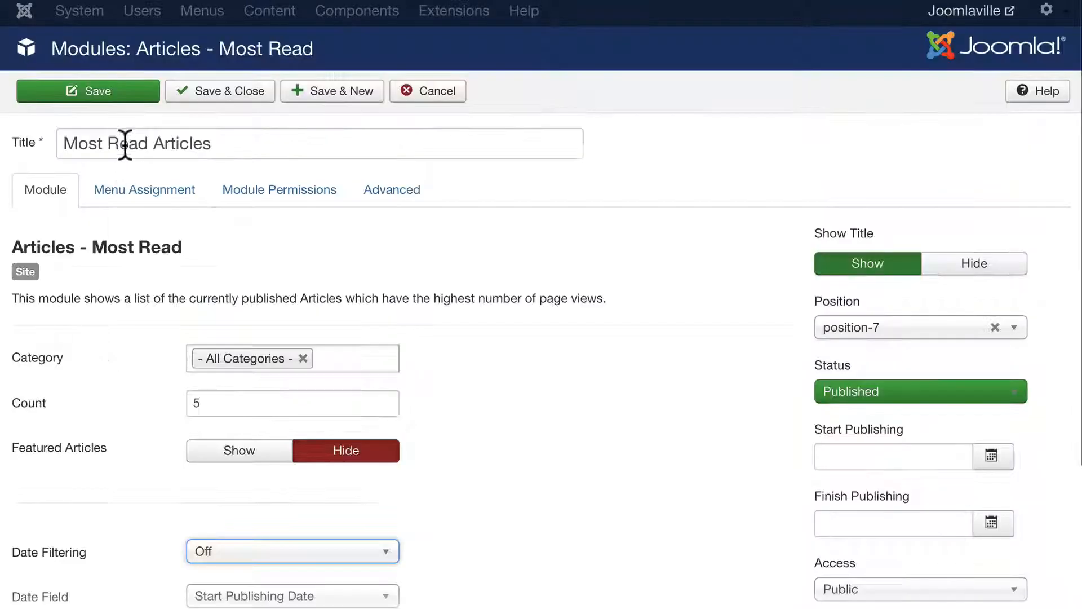
- Save and close the Most Read Articles module, then reload the live Home page
click(241, 92)
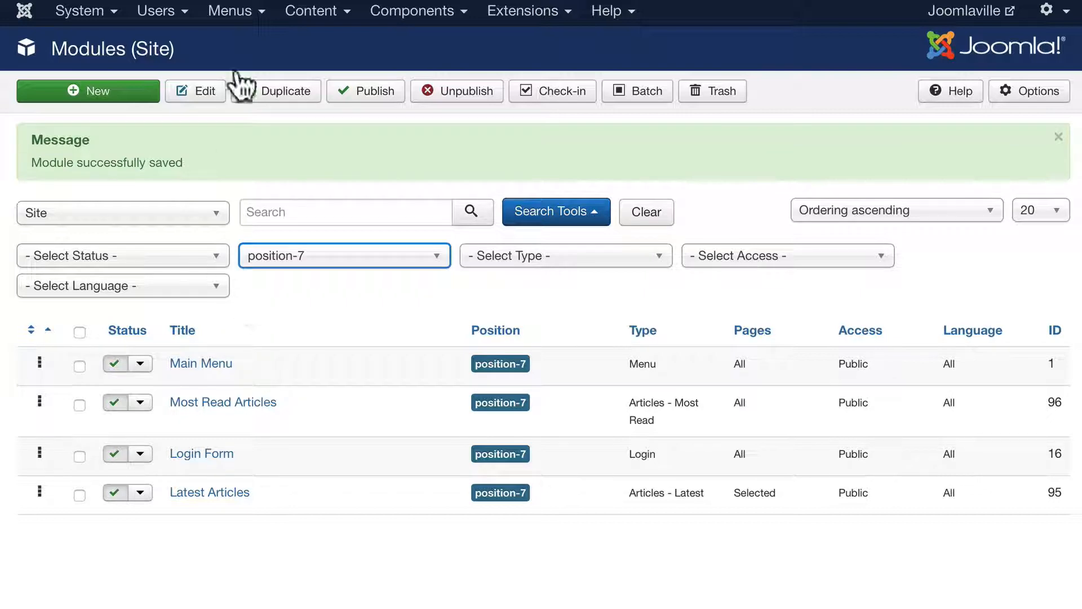
click(287, 0)
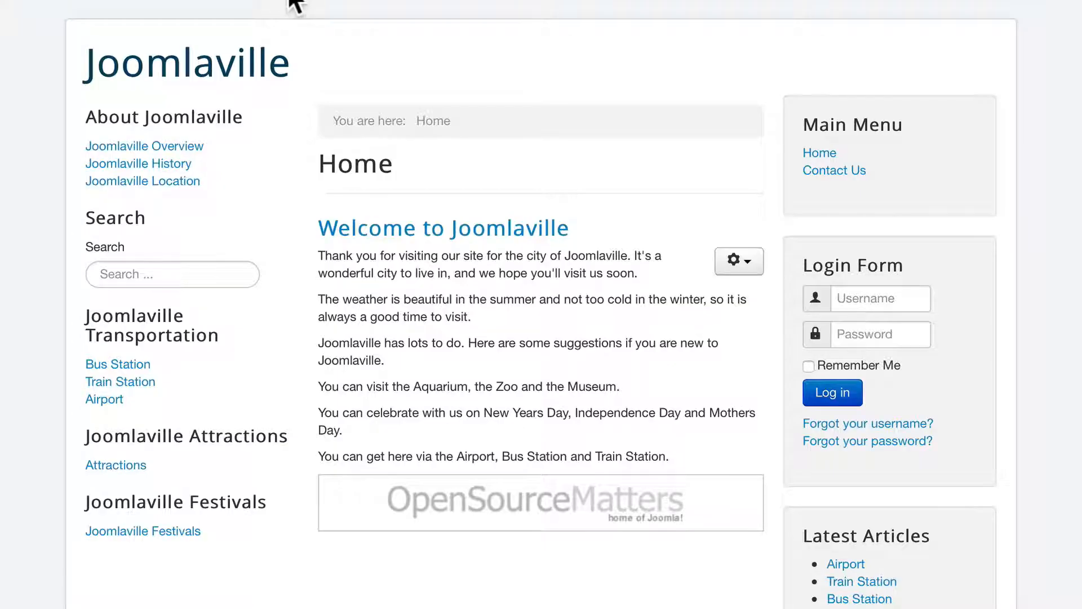
click(820, 153)
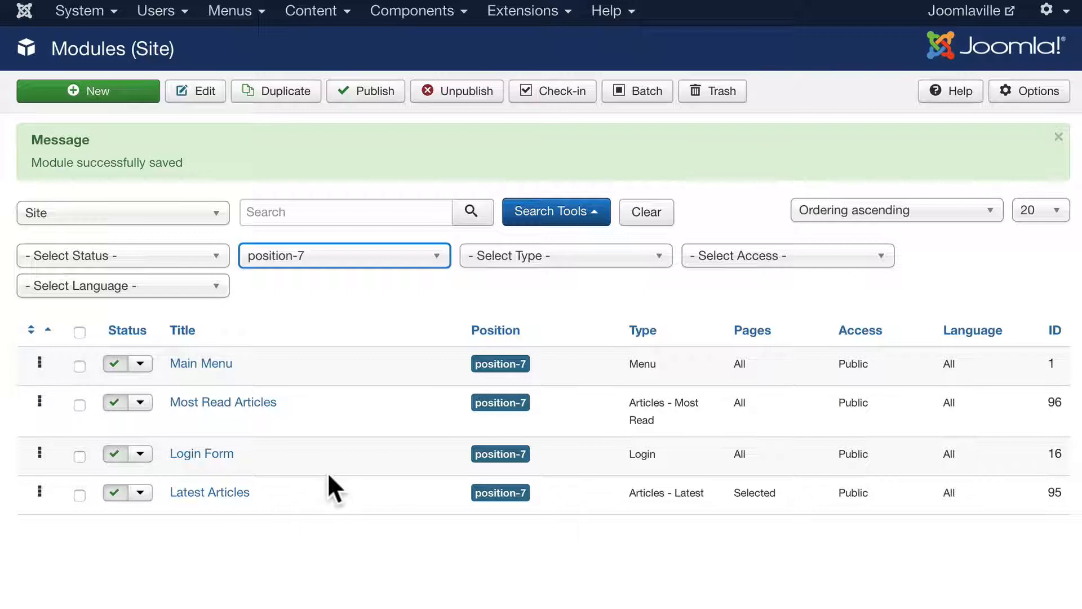
- Create a Custom module 'Welcome to Joomlaville' with body text 'Welcome to our site! Thanks for stopping by.'
click(101, 92)
scroll(502, 270, down, 5)
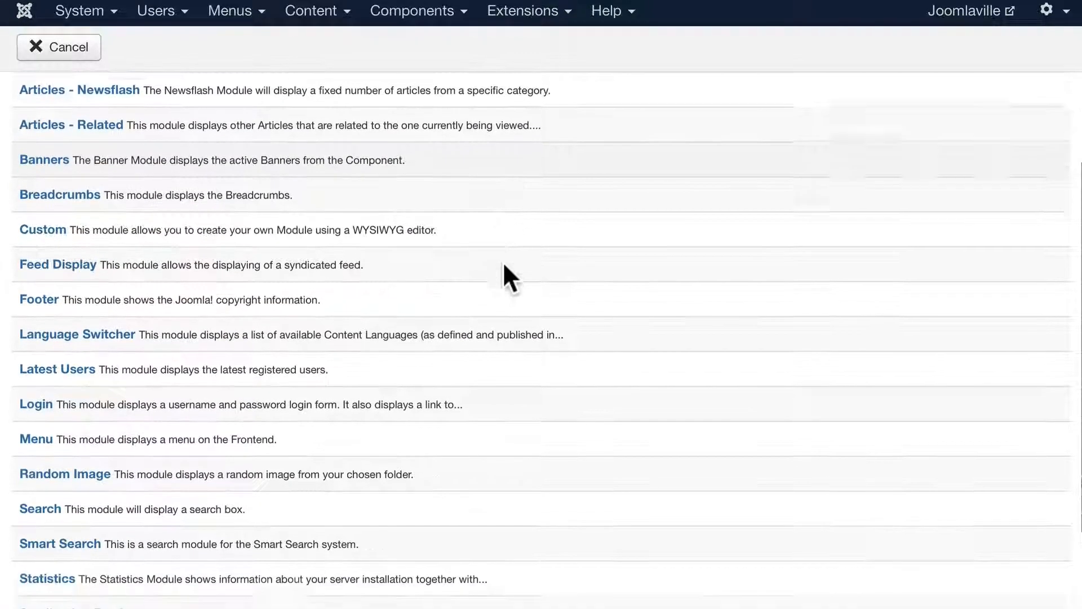
scroll(502, 265, down, 1)
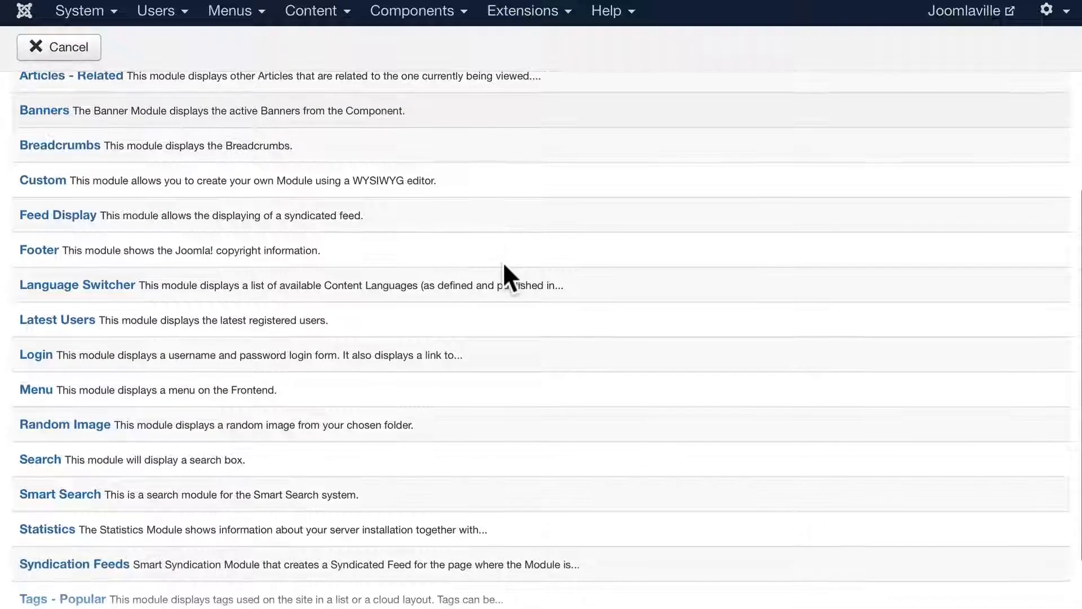
click(56, 182)
click(107, 137)
text(We)
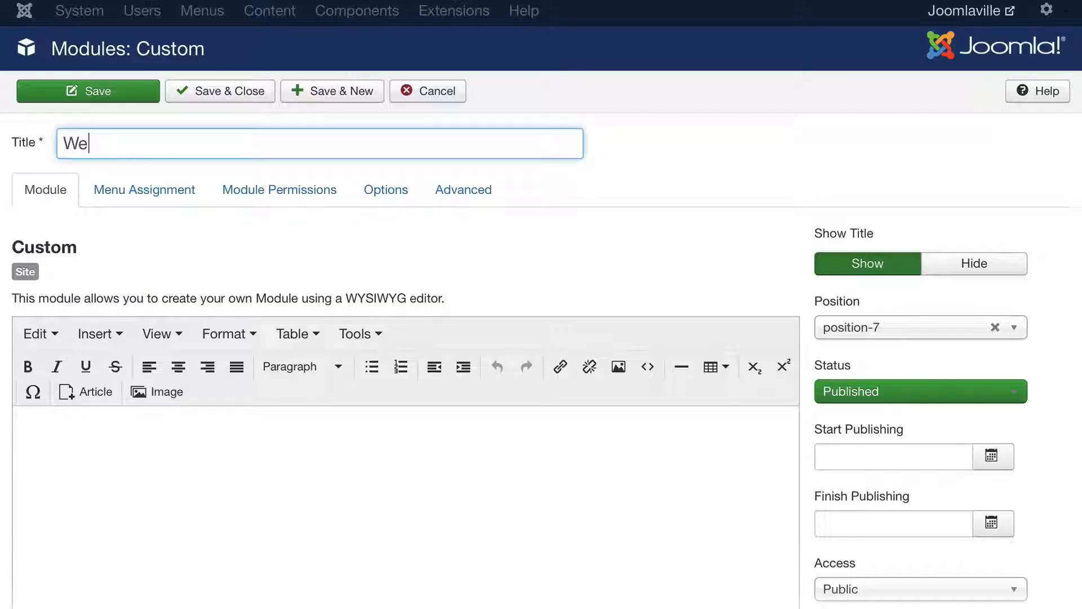
text(lcome to Joomlaville)
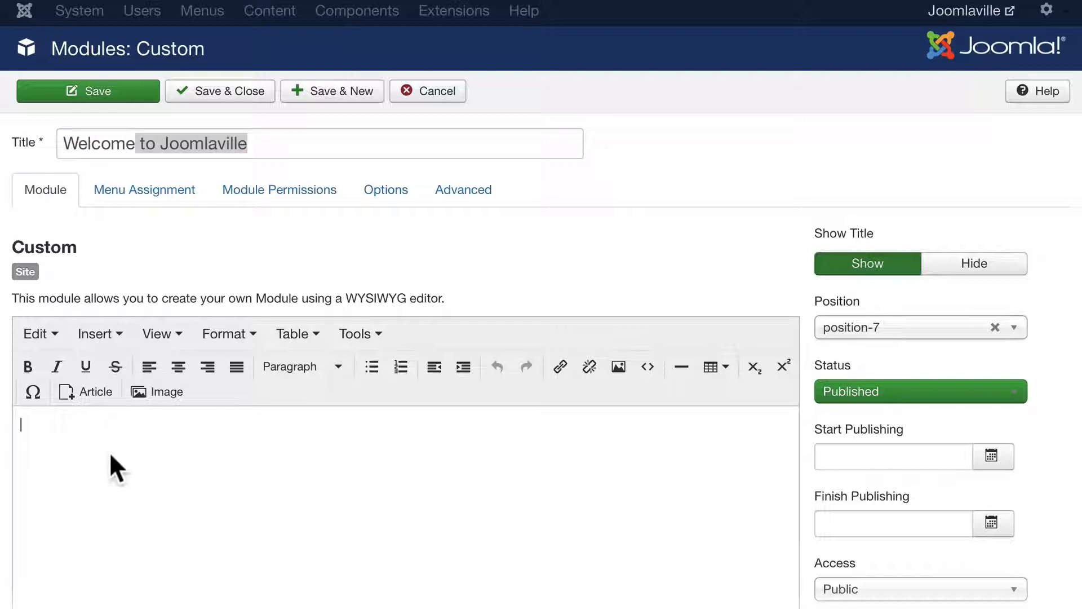
click(109, 451)
text(Welcome to our si)
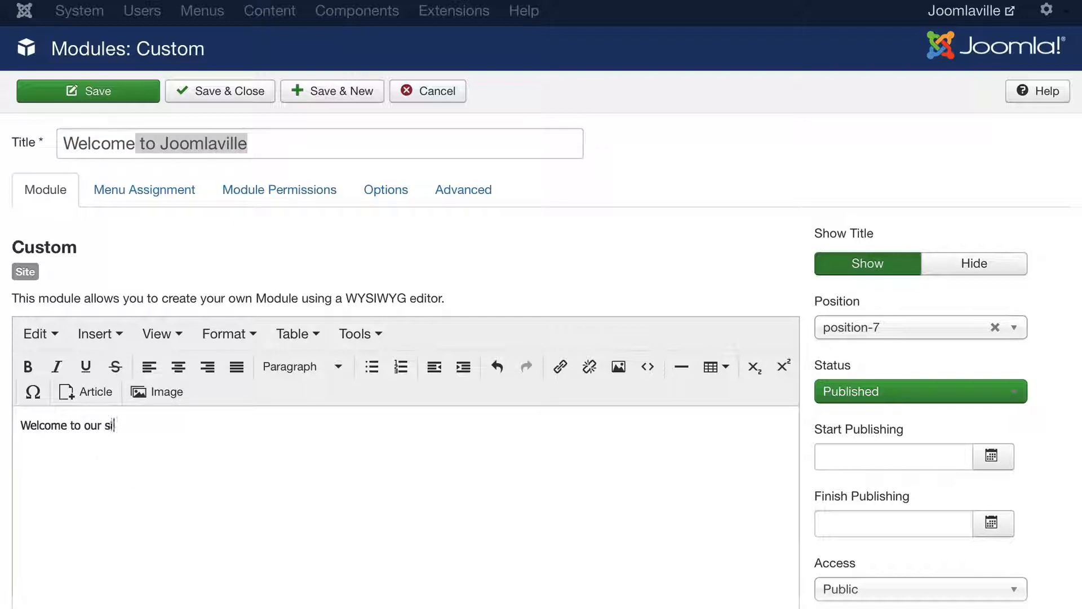
text(te! Thanks for sto)
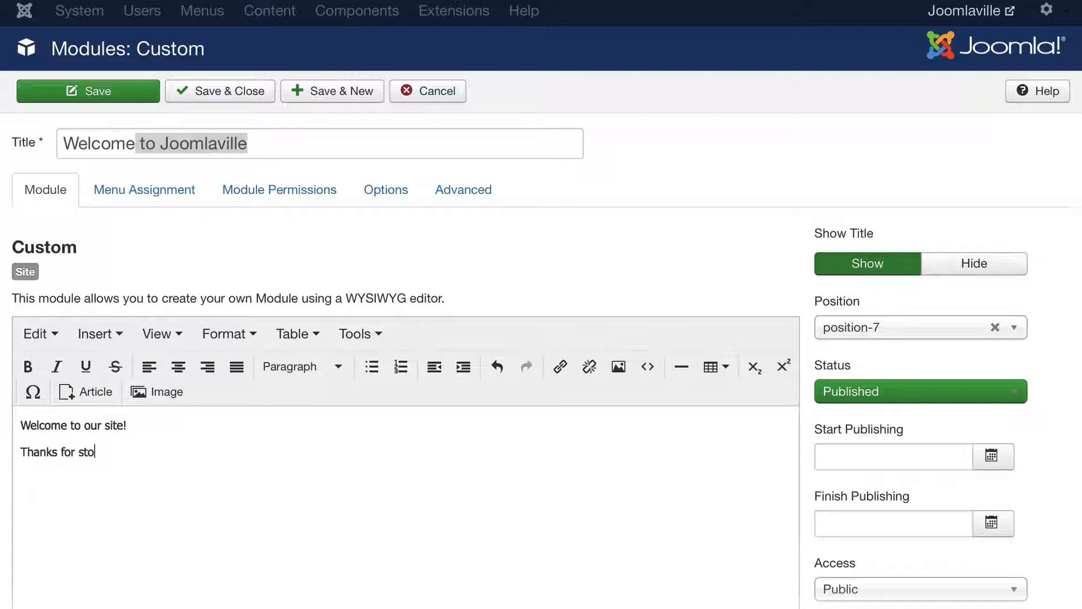
text(pping by.)
- Assign the module only to the Home page under Menu Assignment, then save and close
click(155, 191)
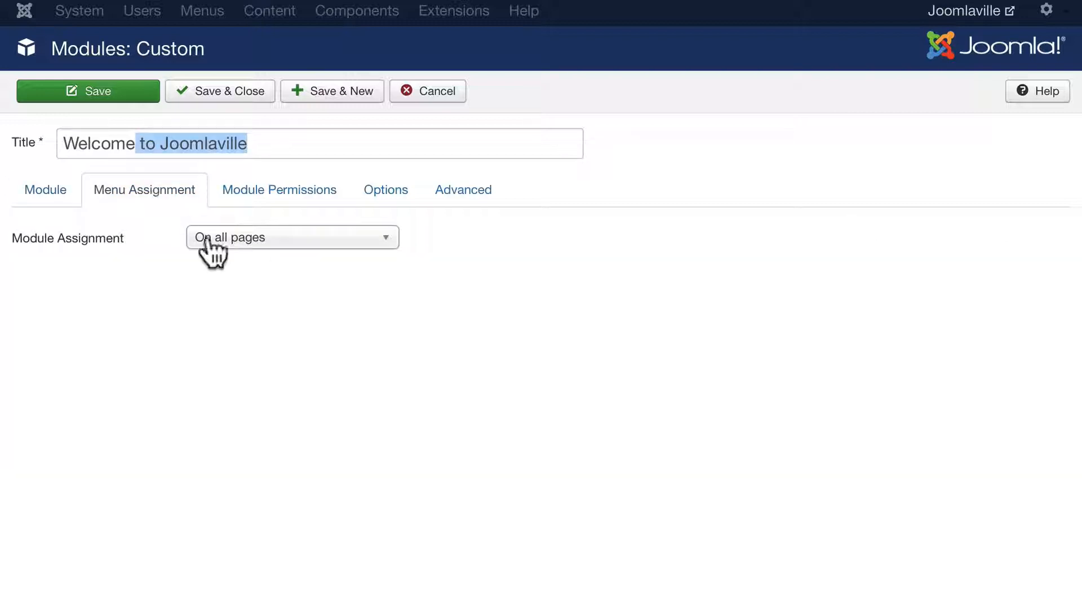
click(230, 239)
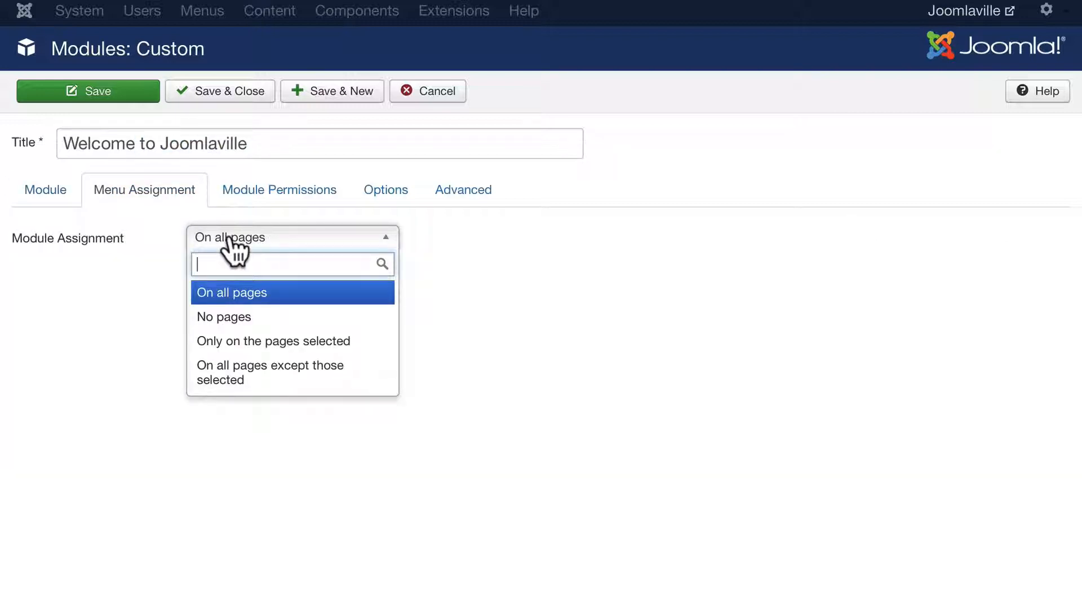
click(224, 342)
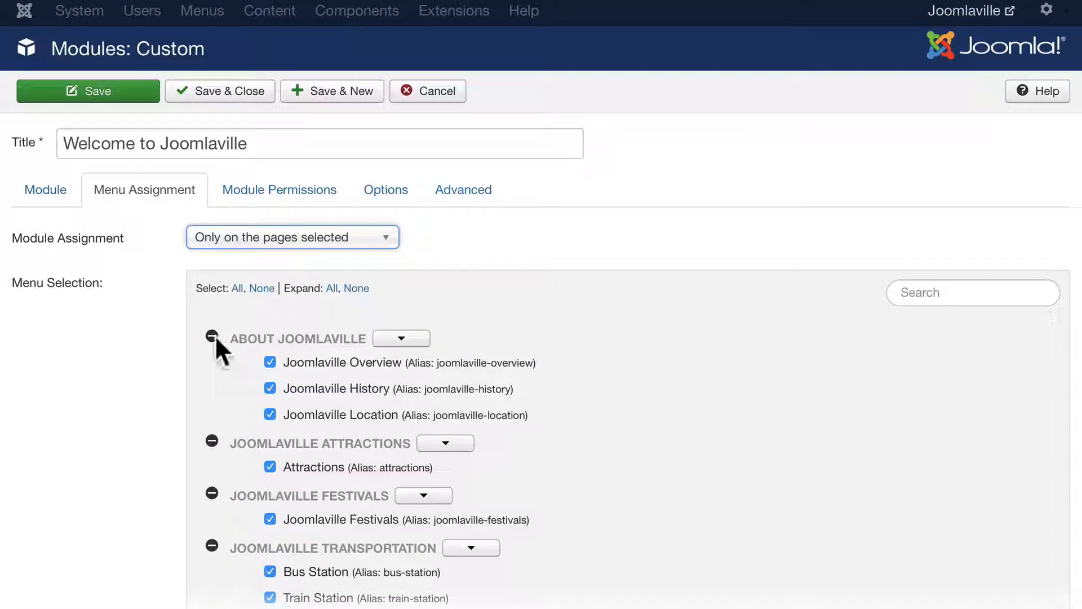
click(260, 288)
scroll(262, 315, down, 3)
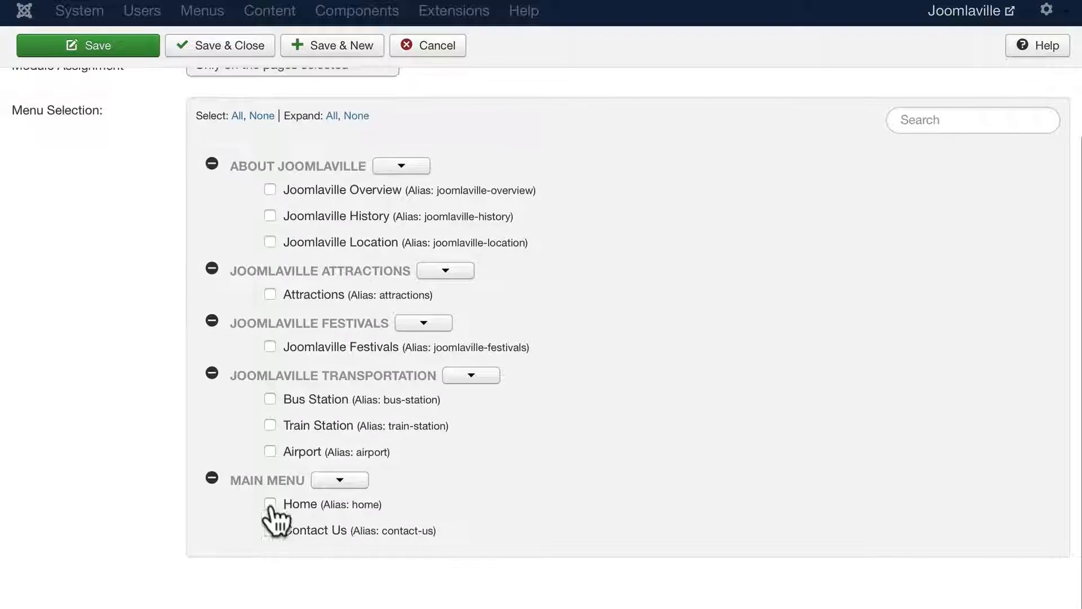
click(269, 503)
scroll(120, 299, up, 3)
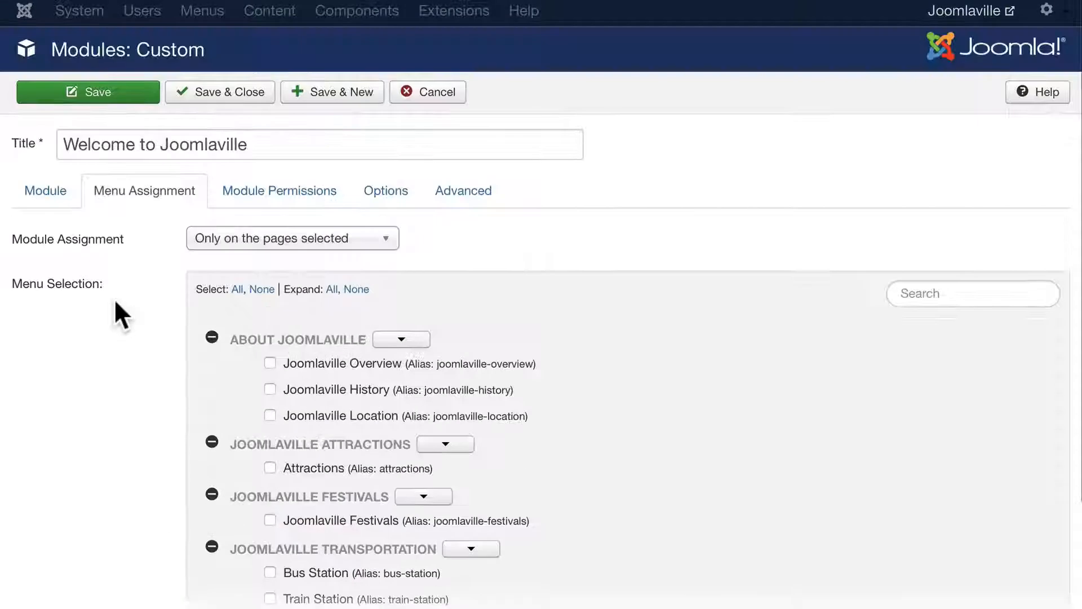
click(227, 93)
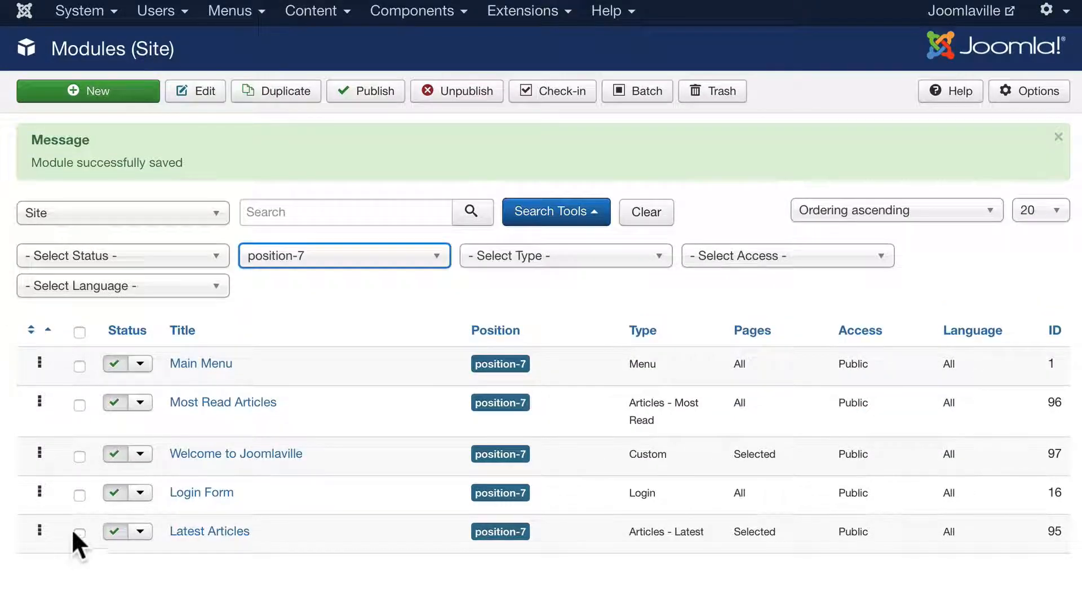
- Drag Welcome to Joomlaville above Main Menu, then check the Home and Contact Us pages
drag(36, 456, 39, 338)
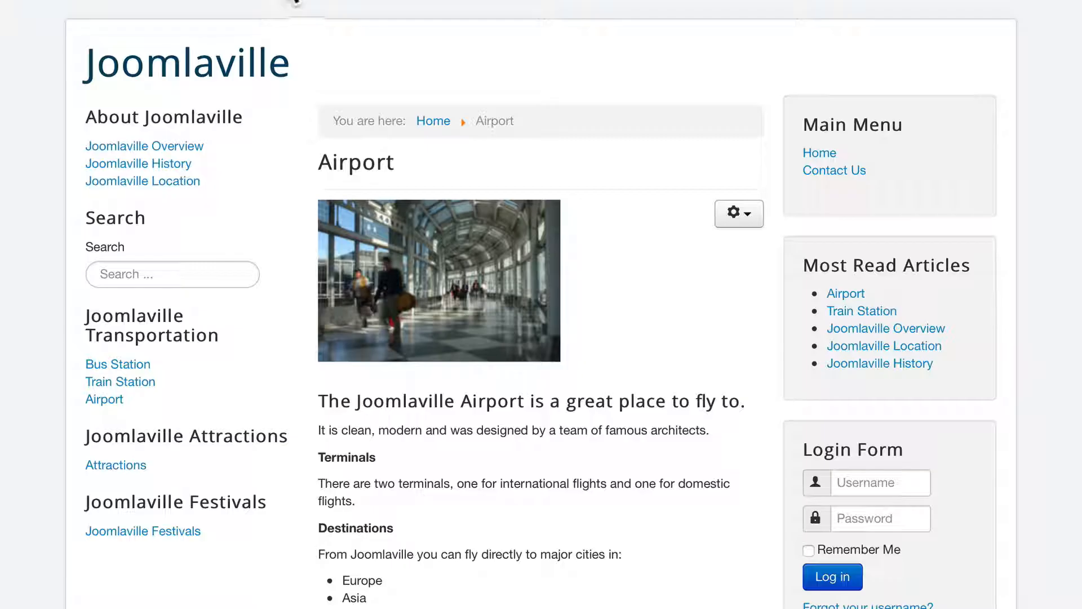
click(833, 155)
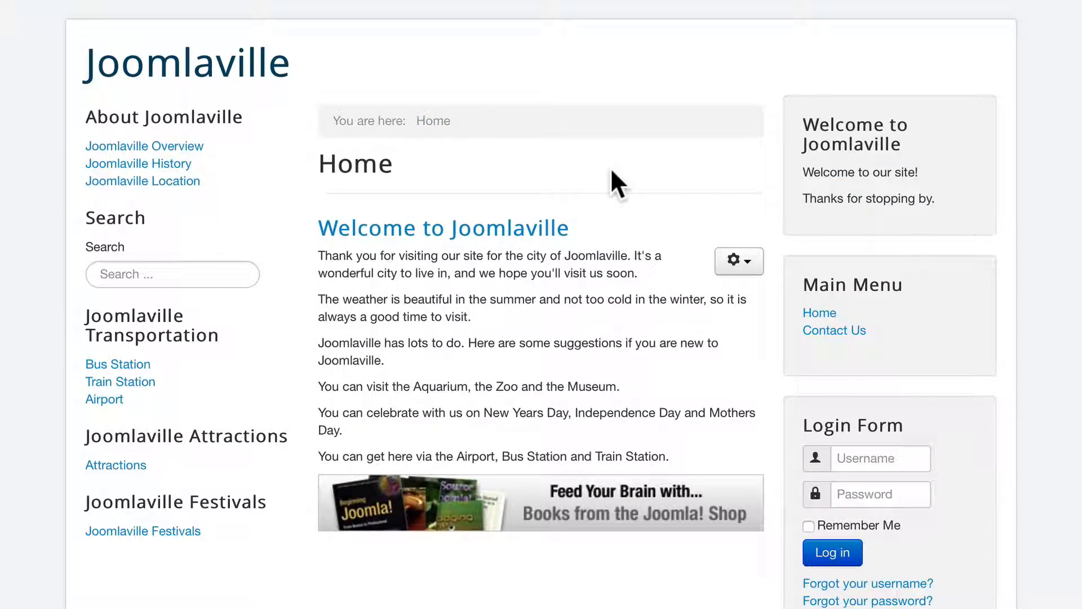
click(834, 331)
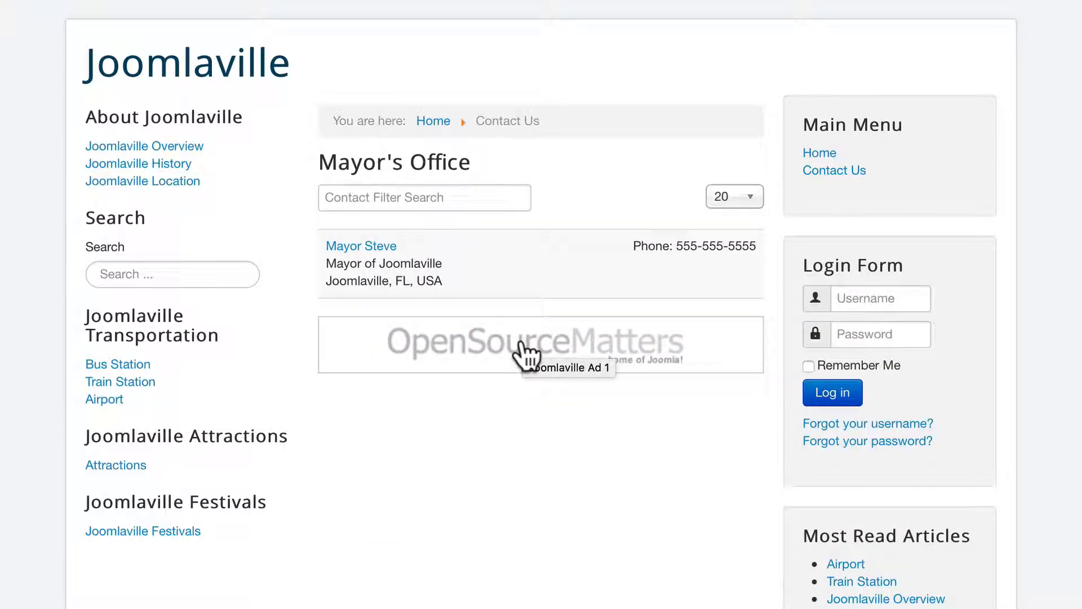
click(74, 0)
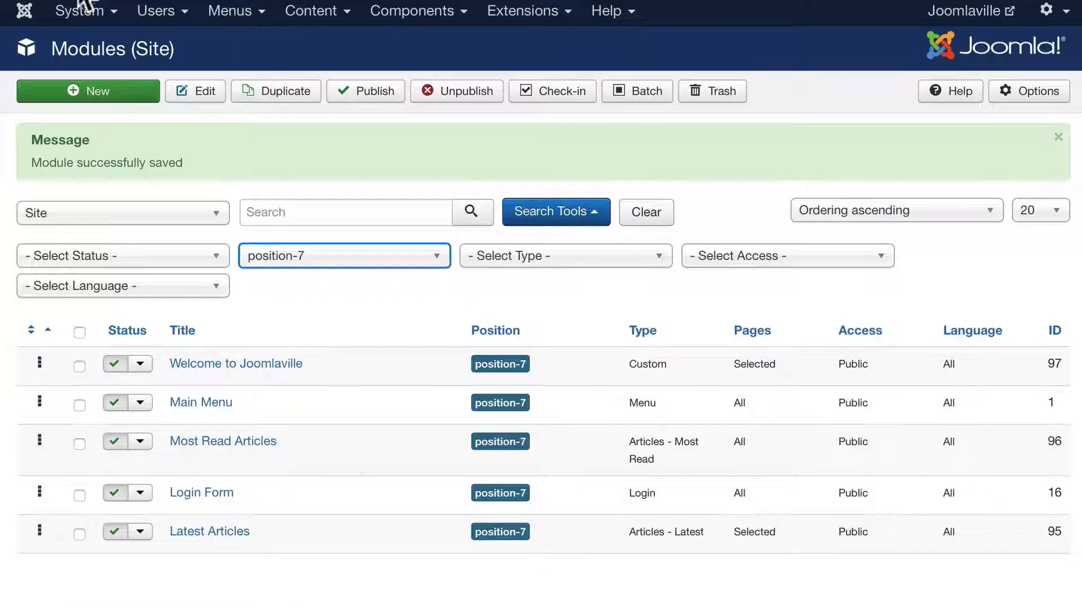
- Set Welcome to Joomlaville's Access to Guest, save it, and return to the live site
click(239, 364)
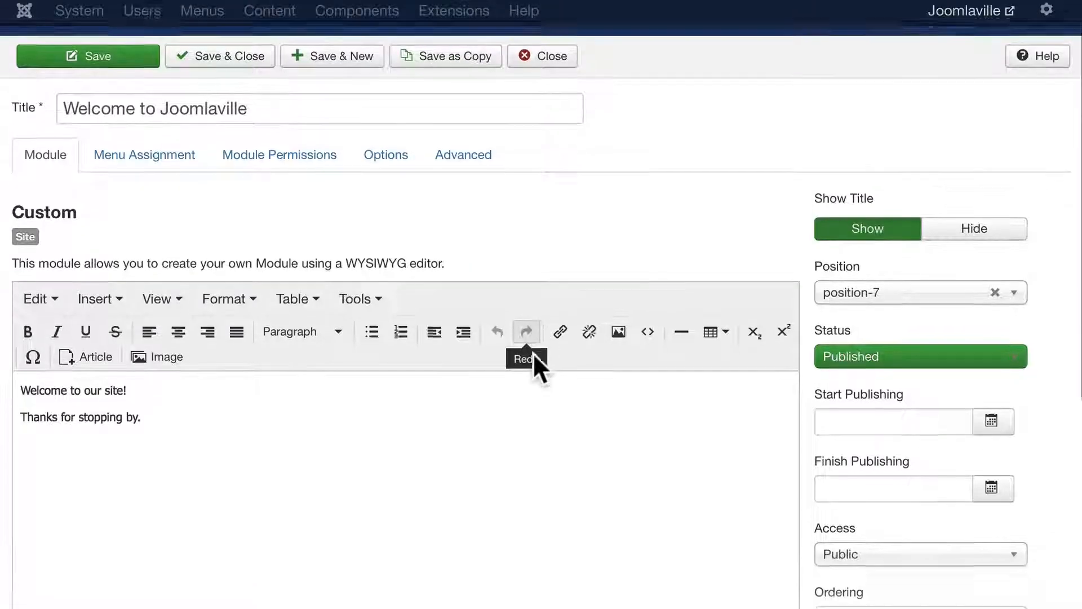
scroll(534, 366, down, 3)
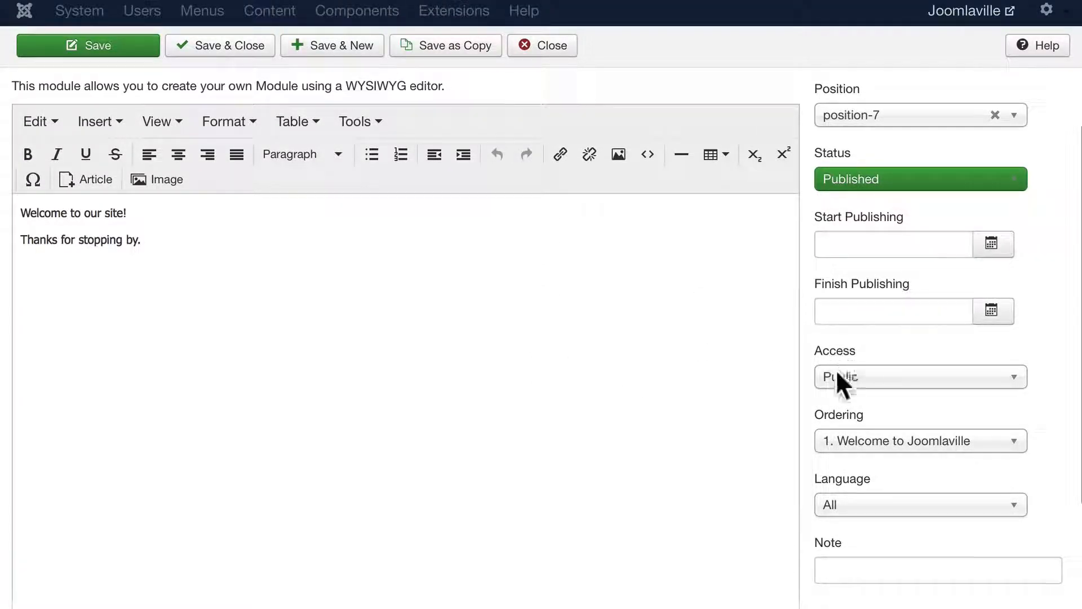
click(868, 378)
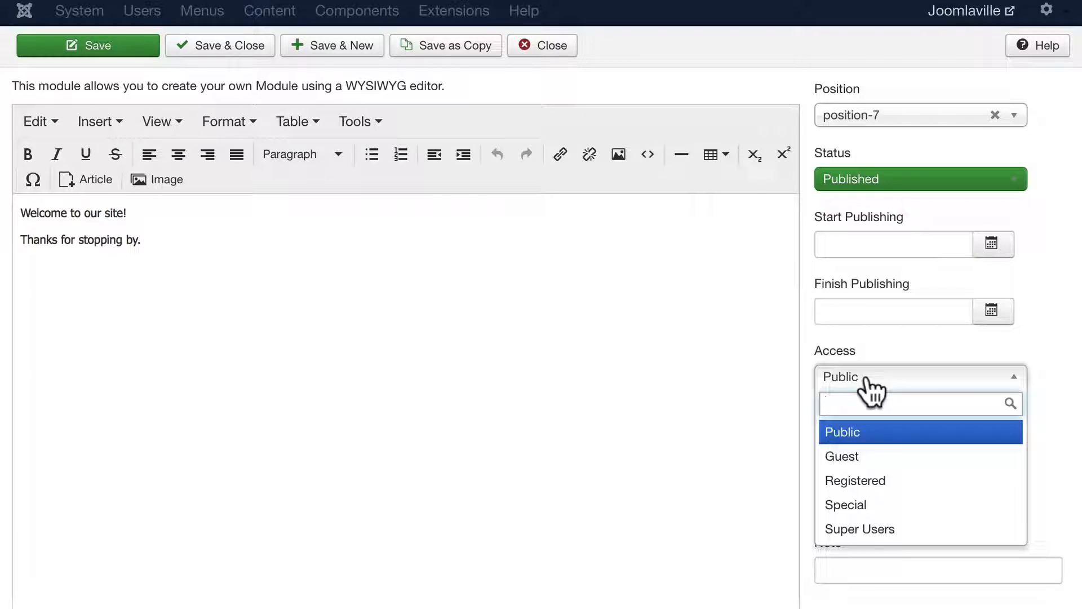
click(844, 458)
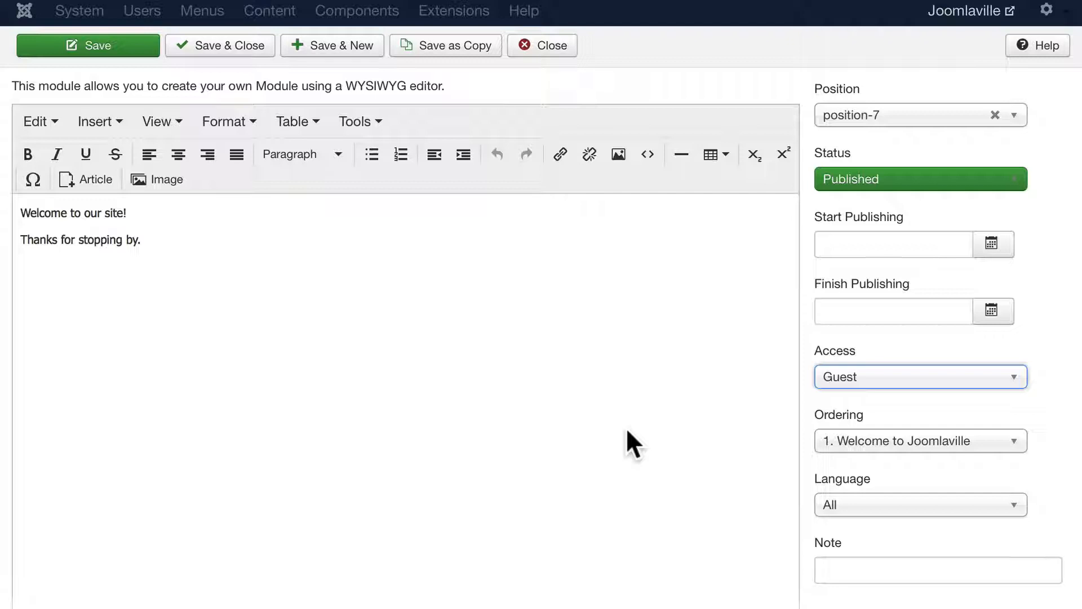
click(227, 47)
click(314, 2)
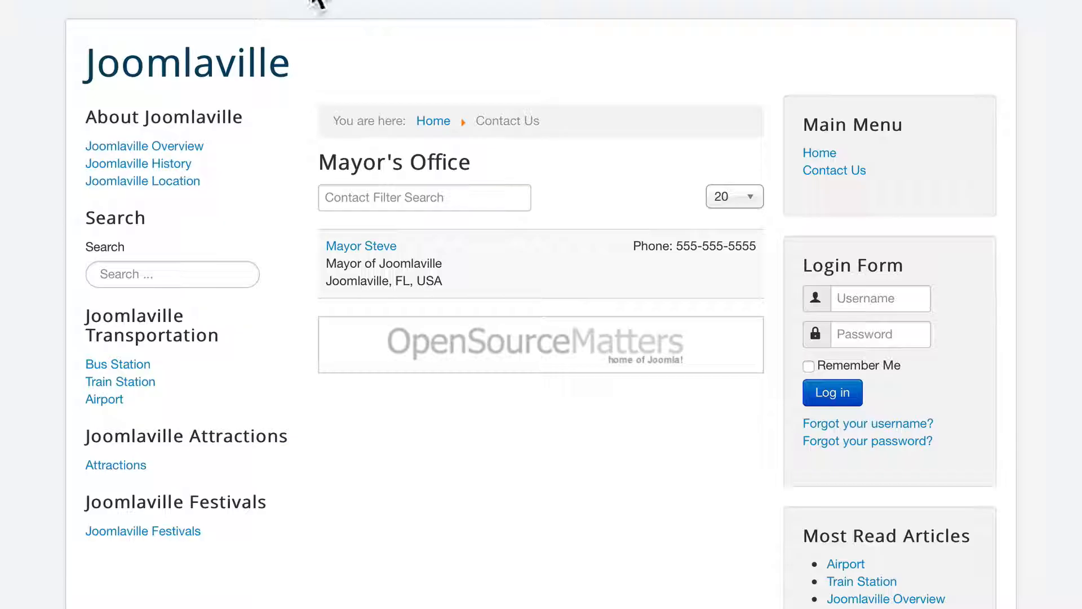
- Log in through the Home page Login Form with the site username and password
click(821, 153)
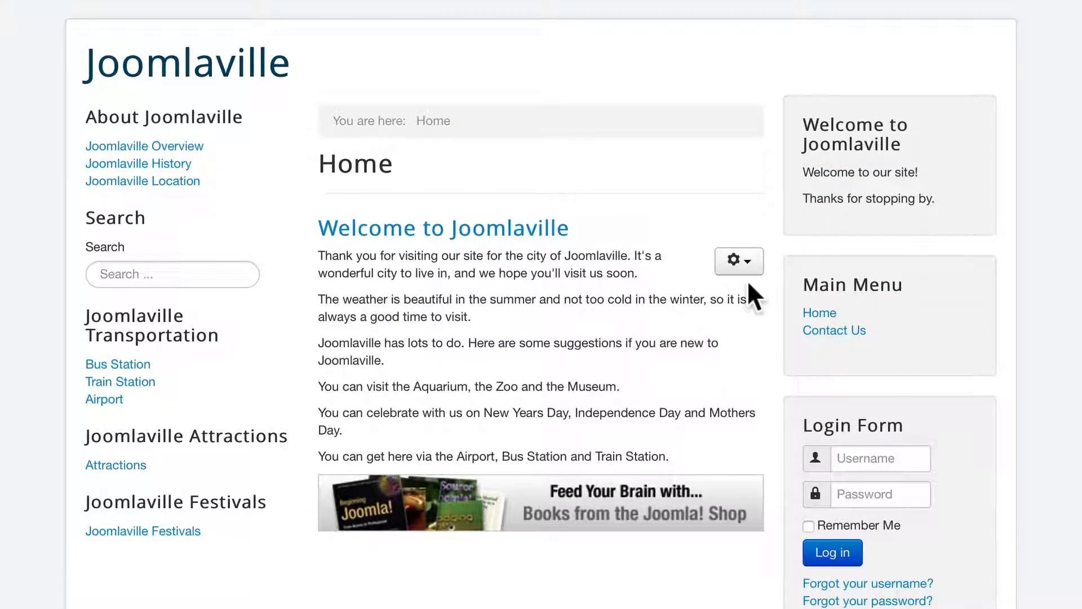
click(855, 459)
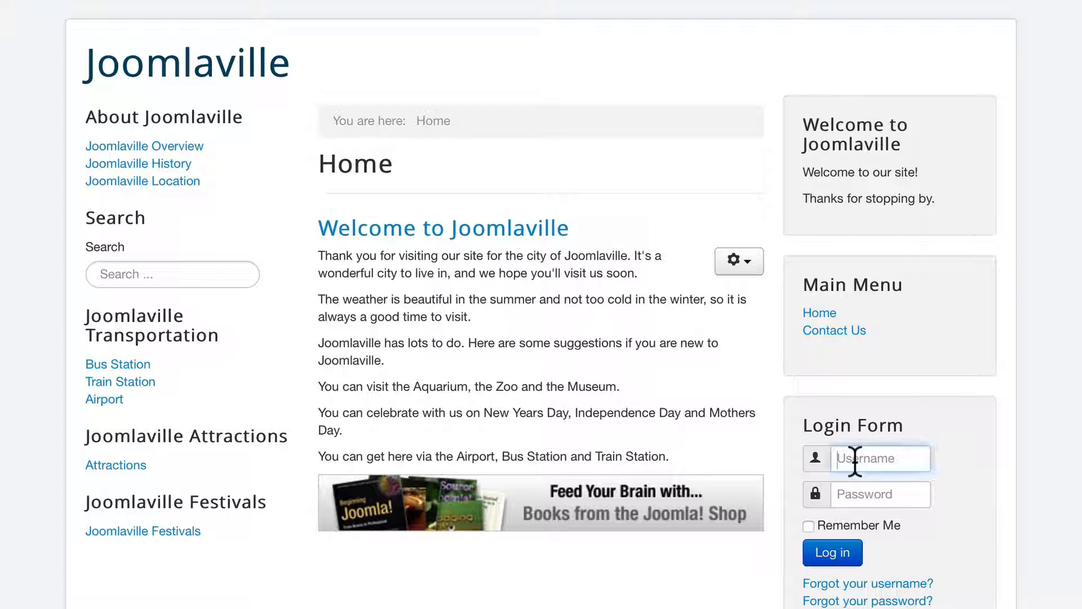
text(admin)
key(Tab)
text(a)
key(Return)
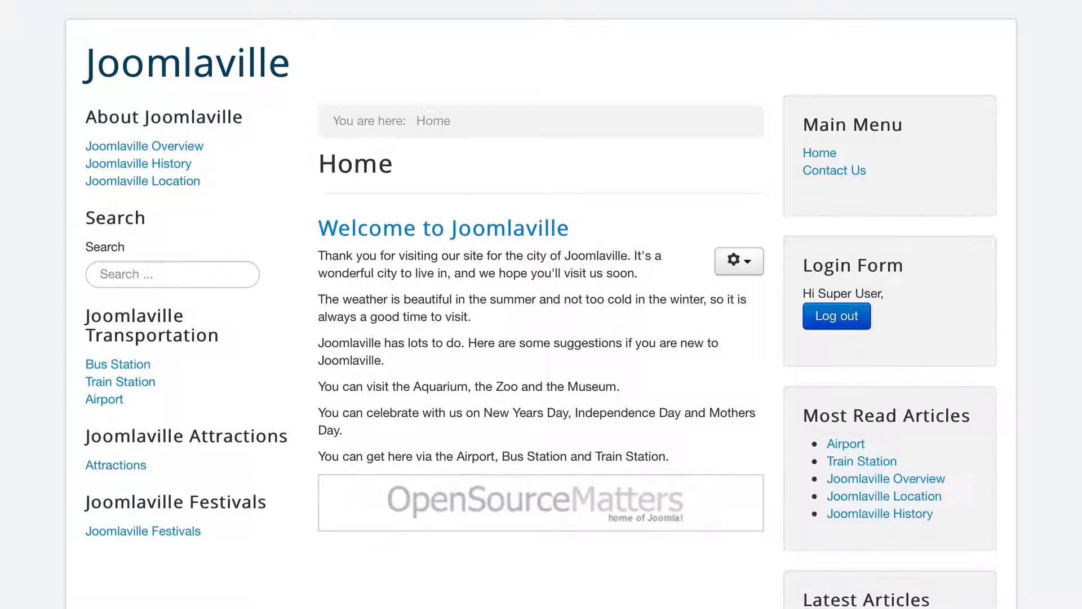